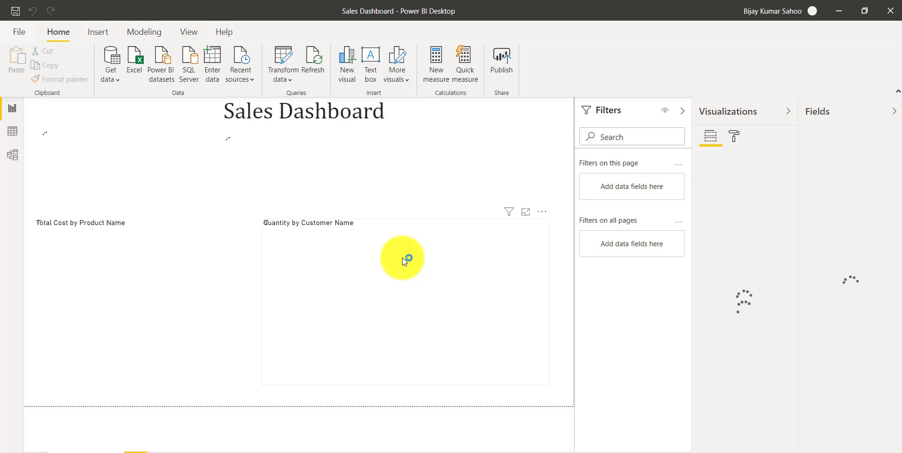
# Add a blank Page 1 after the Sales Dashboard page
pyautogui.moveTo(402, 258)
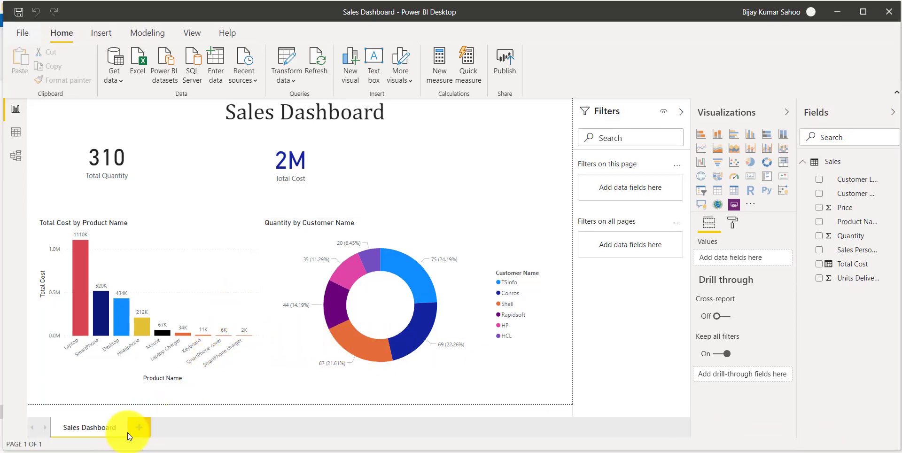
pyautogui.click(139, 429)
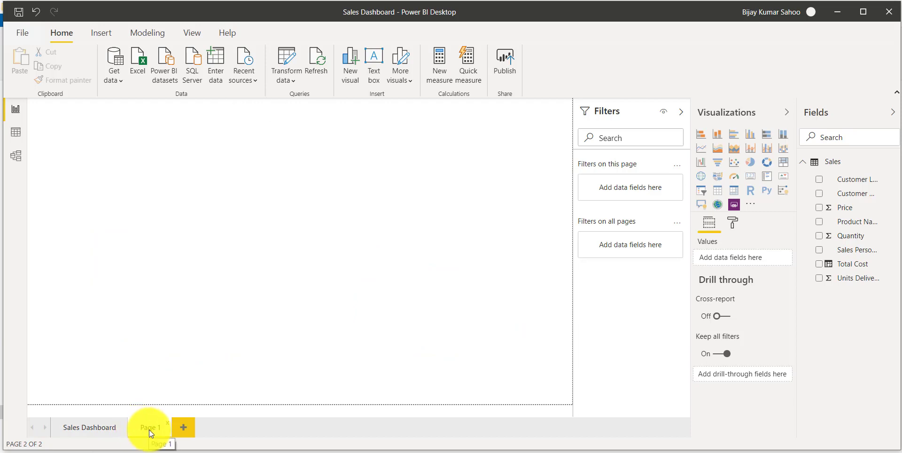
# Rename Page 1 to 'Filter Examples'
pyautogui.rightClick(150, 430)
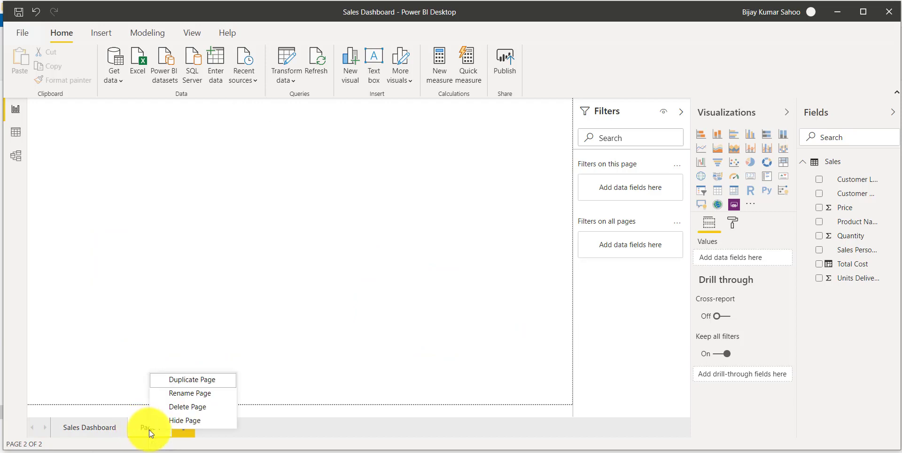
pyautogui.click(194, 395)
pyautogui.write('F')
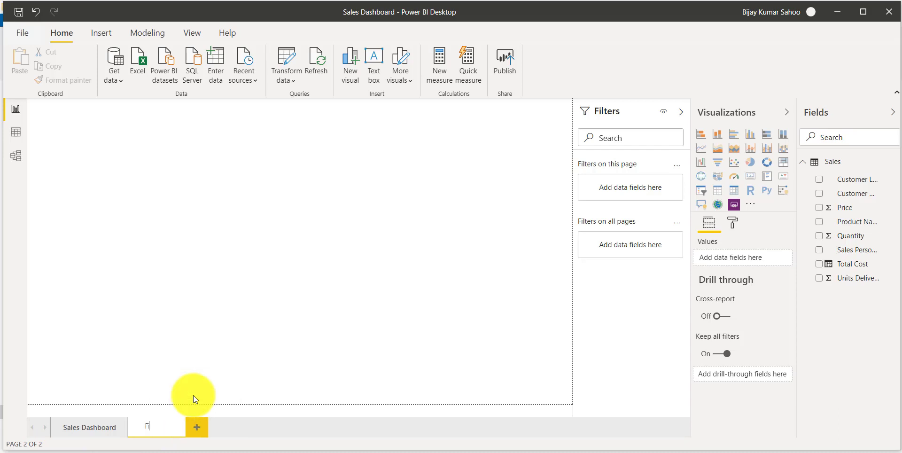
pyautogui.write('iltrr Exam')
pyautogui.write('ples')
pyautogui.press('Return')
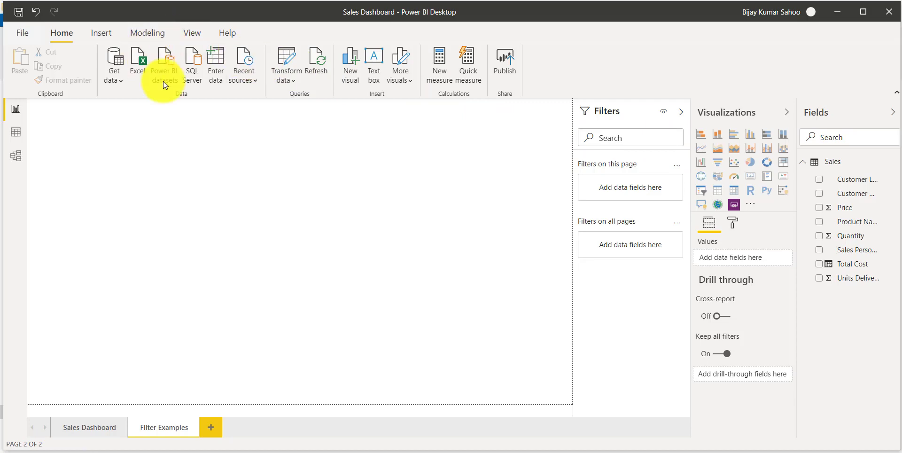
# Insert a pie chart, move and enlarge it, and convert it to a funnel chart
pyautogui.click(751, 163)
pyautogui.moveTo(139, 160); pyautogui.dragTo(140, 183)
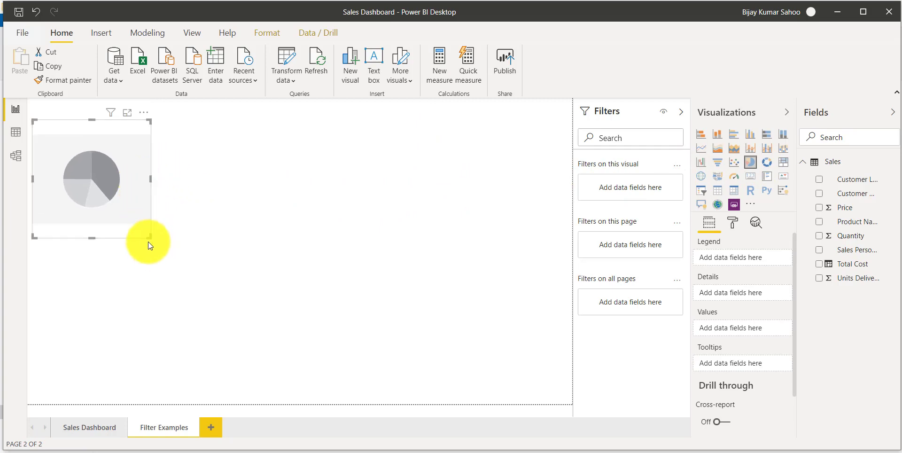
pyautogui.moveTo(151, 237); pyautogui.dragTo(264, 289)
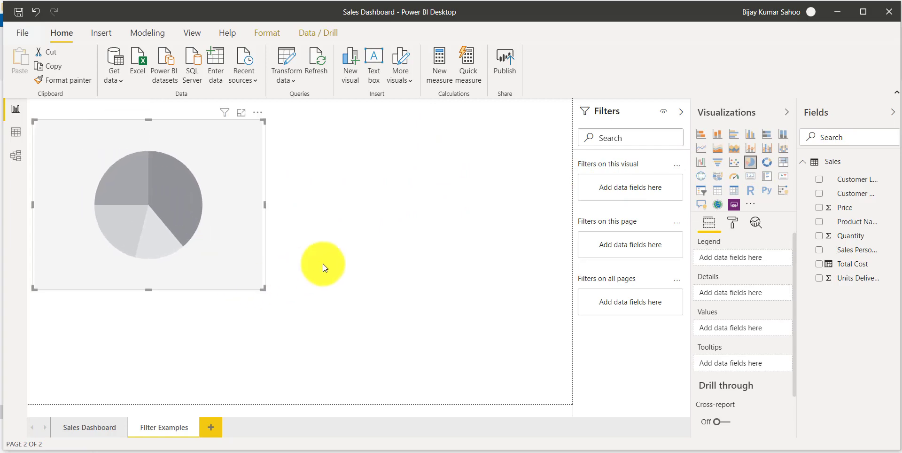
pyautogui.click(722, 167)
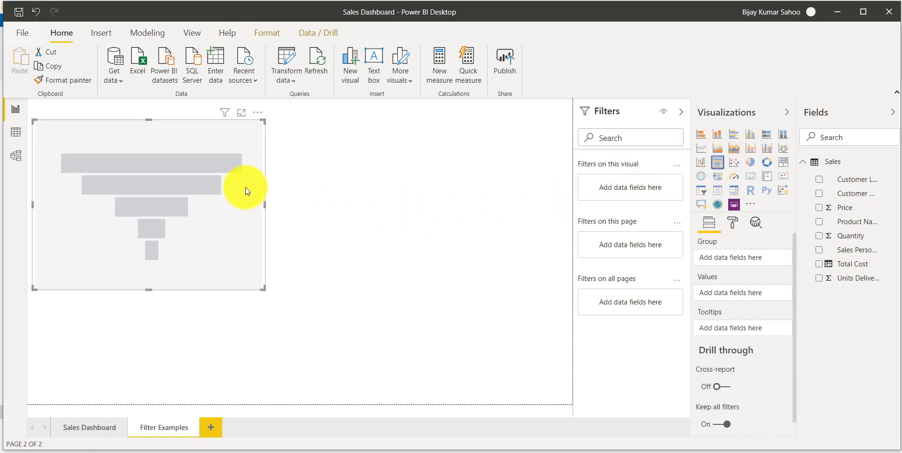
pyautogui.click(411, 186)
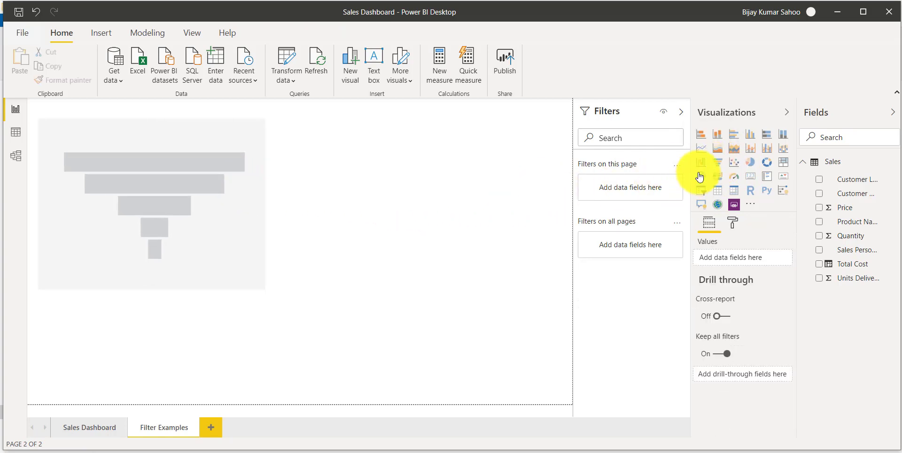
# Add a second pie chart right of the funnel, sized to match it
pyautogui.click(750, 162)
pyautogui.moveTo(213, 311); pyautogui.dragTo(456, 135)
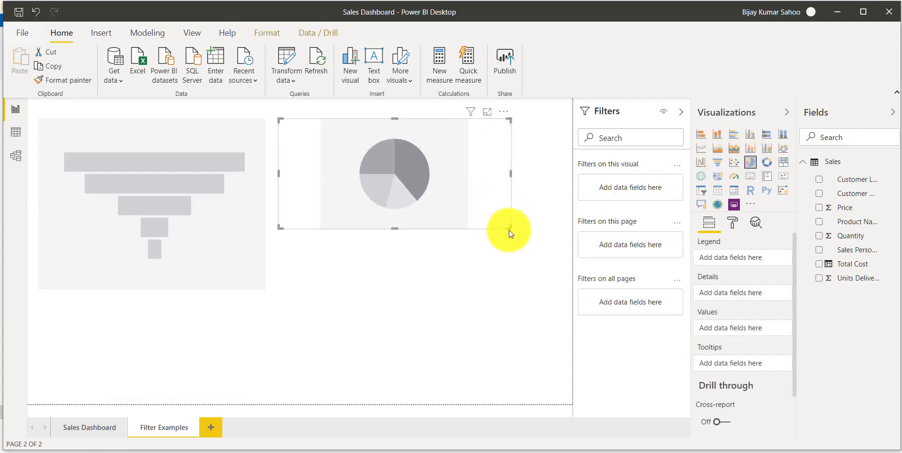
pyautogui.moveTo(510, 231); pyautogui.dragTo(513, 288)
pyautogui.click(506, 353)
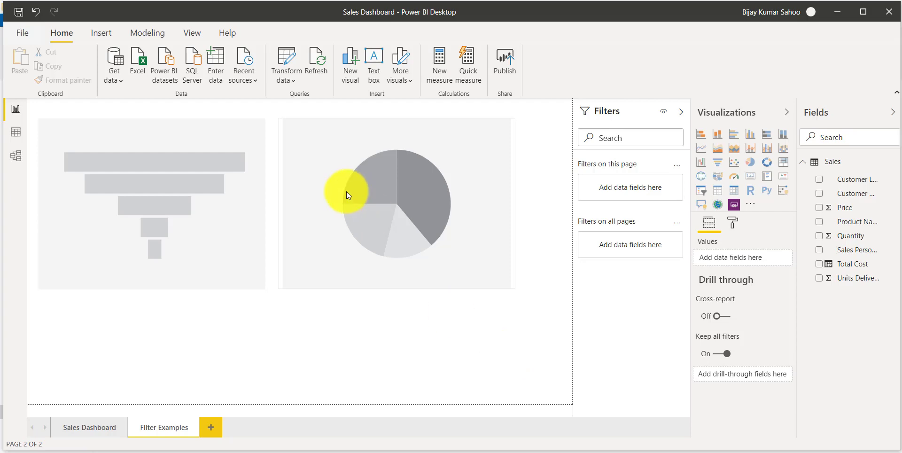
pyautogui.click(241, 219)
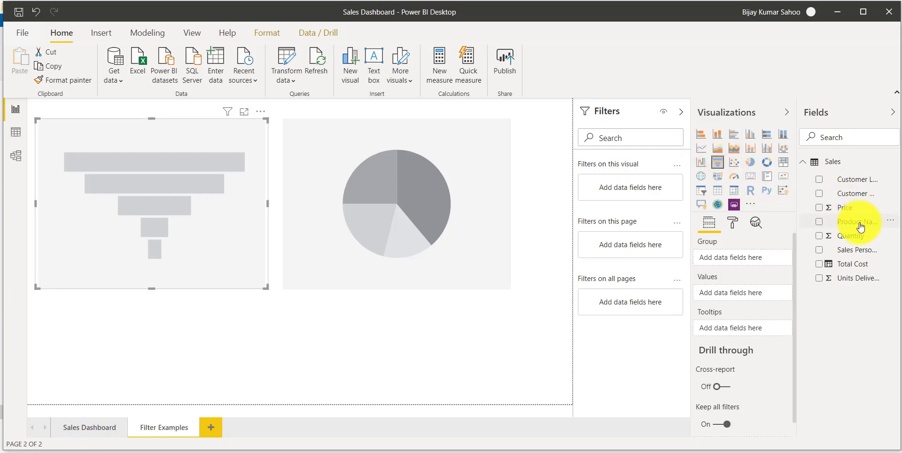
# Group the funnel by Product Name with Quantity as its values
pyautogui.moveTo(861, 228); pyautogui.dragTo(749, 258)
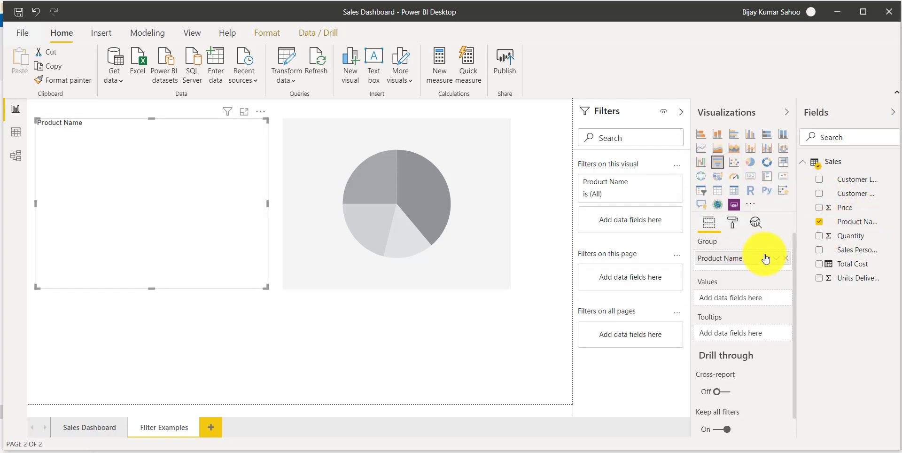
pyautogui.moveTo(847, 237); pyautogui.dragTo(774, 292)
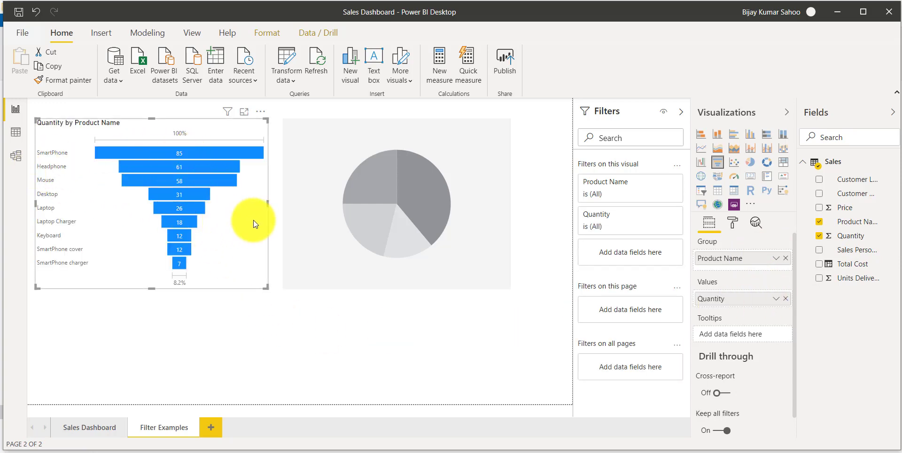
pyautogui.click(455, 250)
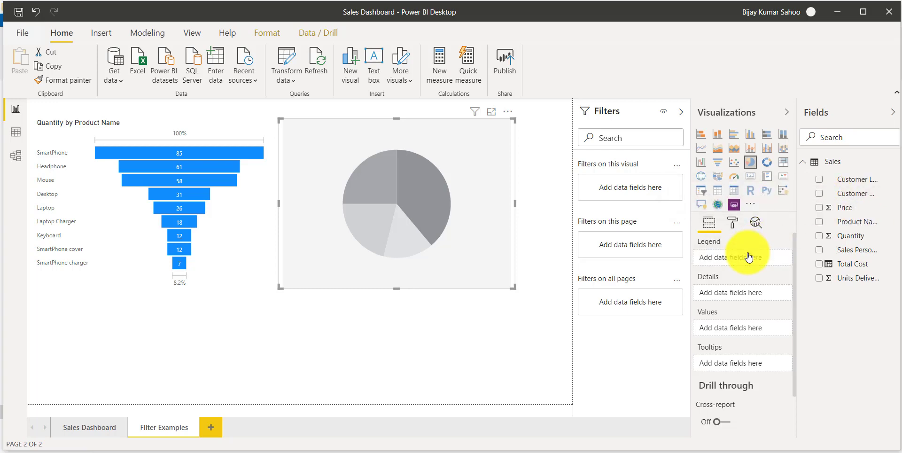
# Give the pie Customer Name as legend and Units Delivered as values, undoing a stray field
pyautogui.moveTo(750, 258); pyautogui.dragTo(749, 257)
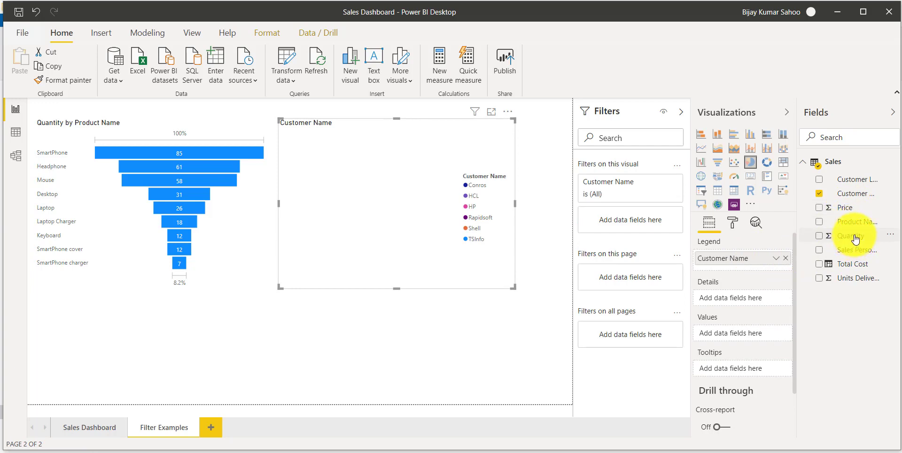
pyautogui.moveTo(861, 264)
pyautogui.mouseDown()
pyautogui.moveTo(782, 295)
pyautogui.moveTo(799, 259)
pyautogui.moveTo(852, 252)
pyautogui.mouseUp()
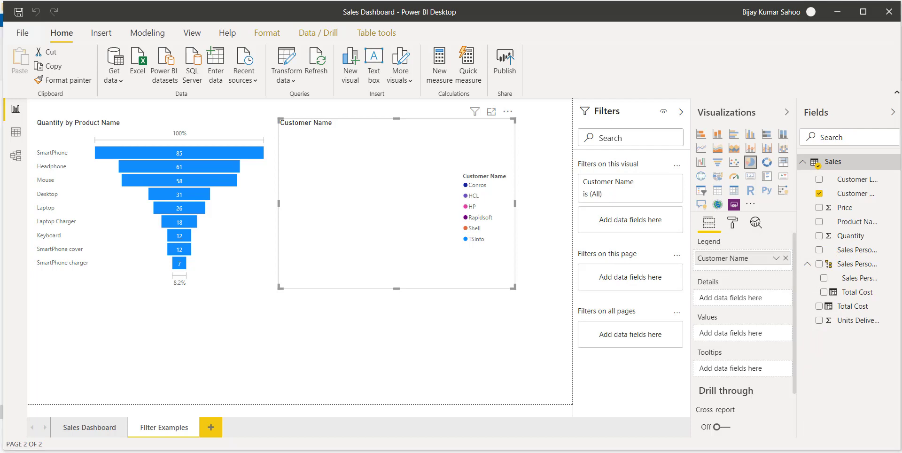
pyautogui.hotkey('ctrl', 'z')
pyautogui.moveTo(856, 282); pyautogui.dragTo(739, 337)
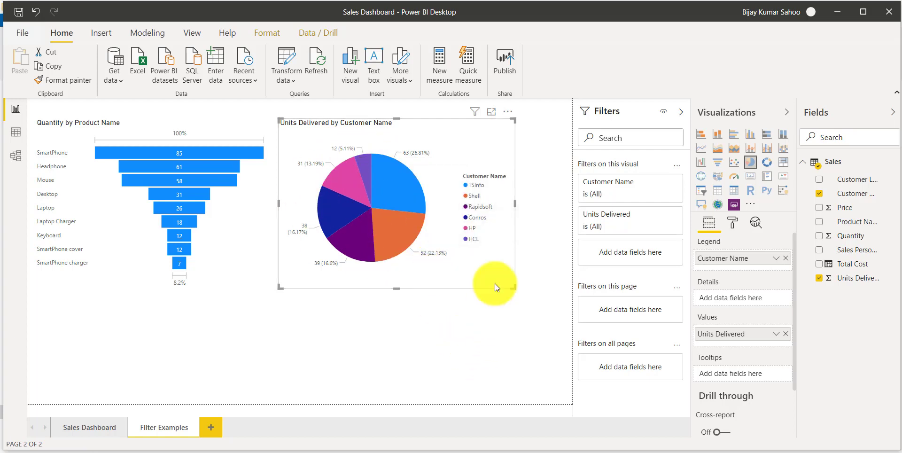
pyautogui.click(517, 348)
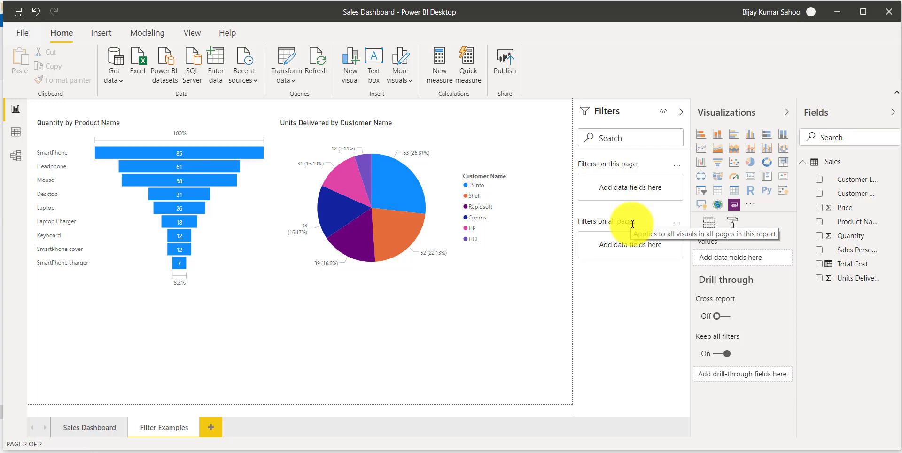
# Check the funnel's visual filters, then show the pie's Customer Name and Units Delivered filters
pyautogui.click(224, 215)
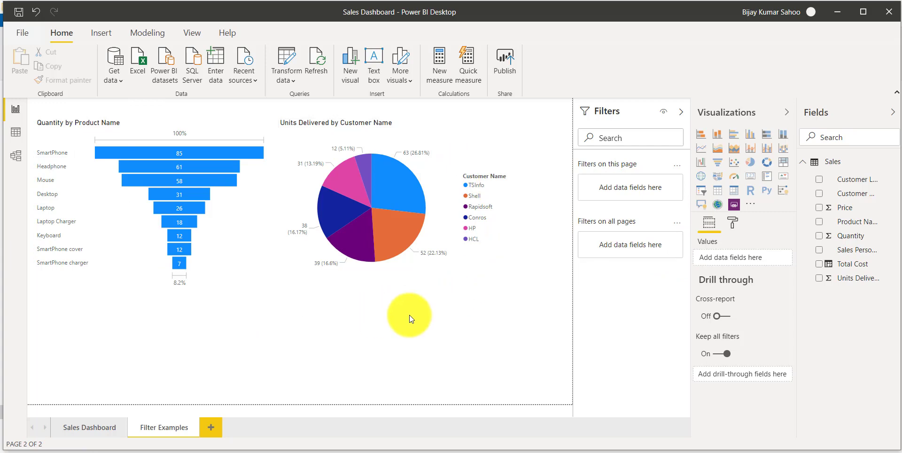
pyautogui.click(449, 276)
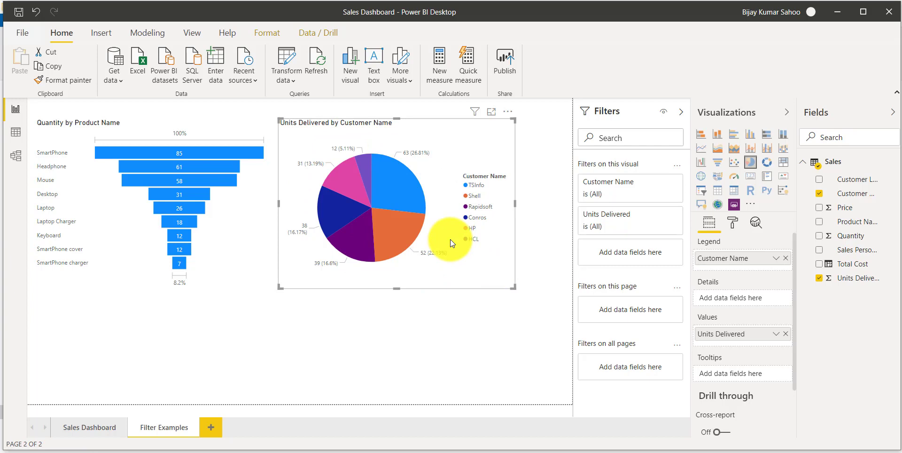
# Restrict the pie chart's Customer Name filter to Conros and HCL
pyautogui.click(660, 183)
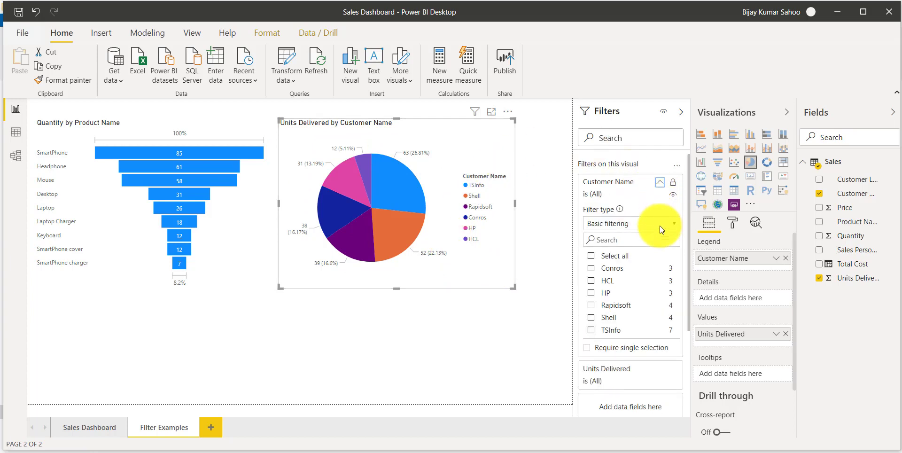
pyautogui.click(591, 268)
pyautogui.click(591, 281)
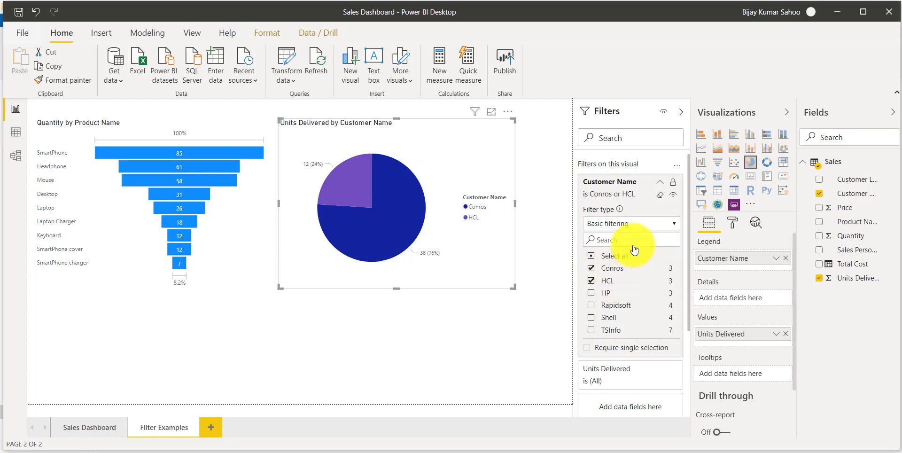
pyautogui.click(660, 181)
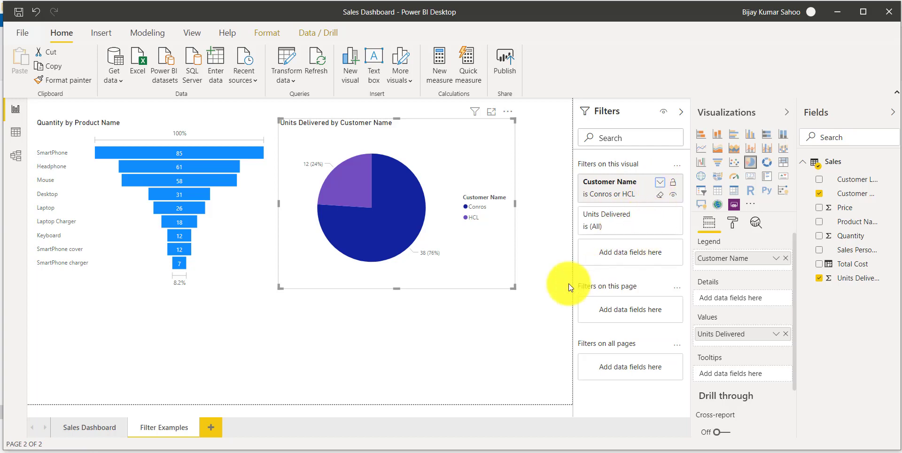
pyautogui.click(505, 314)
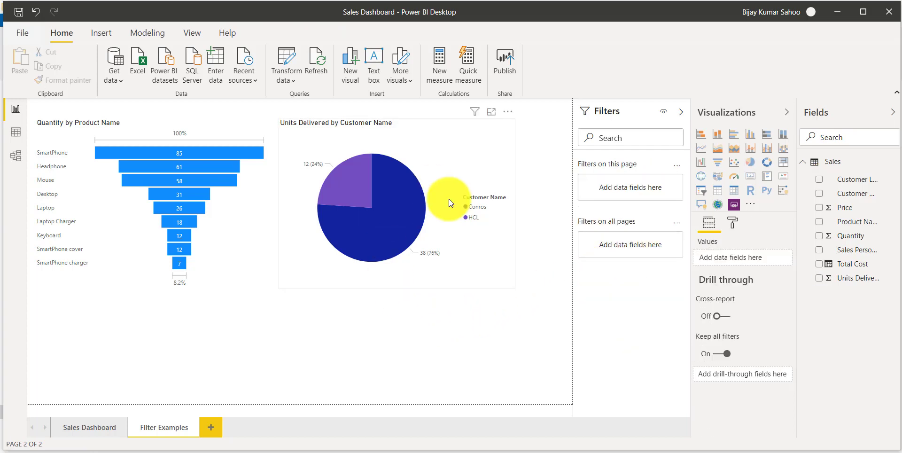
pyautogui.click(471, 277)
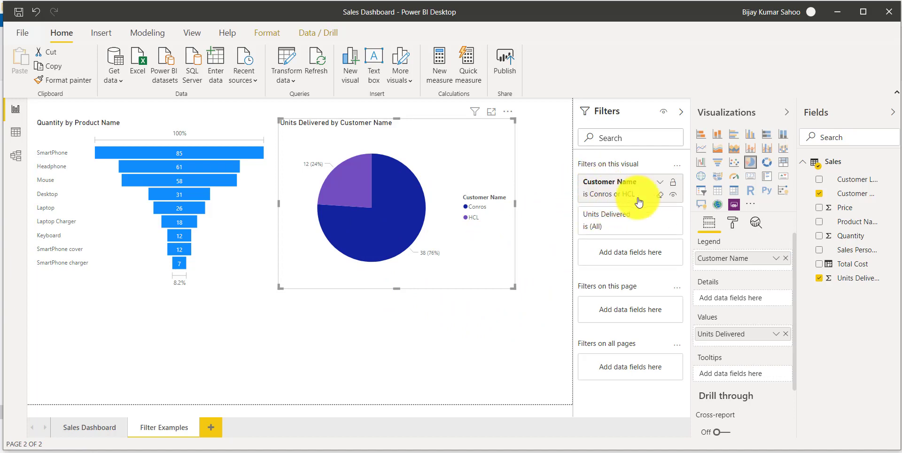
# Apply a Units Delivered 'is less than 5' filter to the pie chart
pyautogui.click(645, 230)
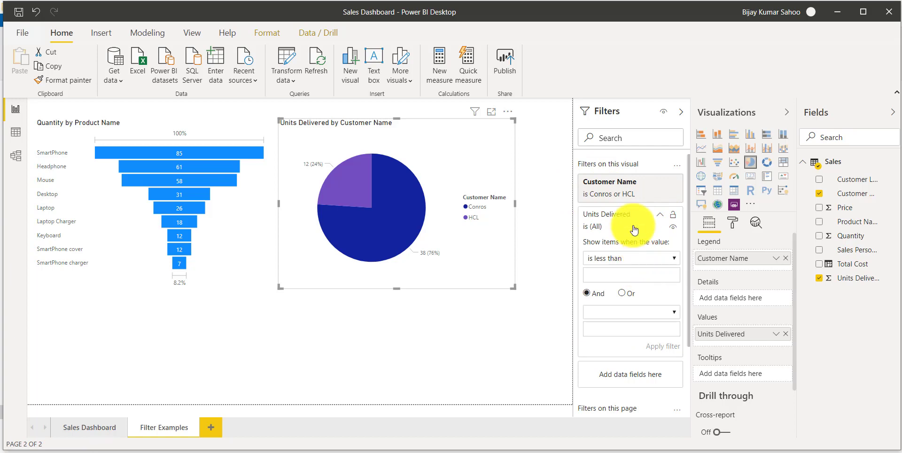
pyautogui.click(642, 260)
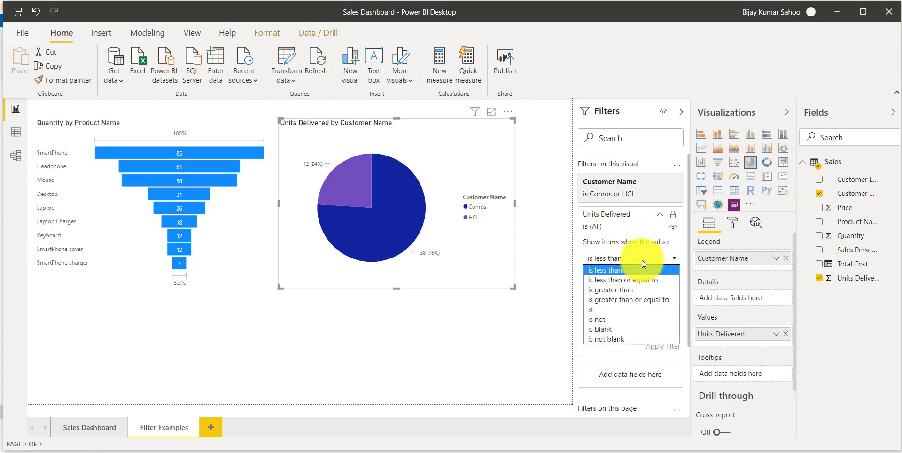
pyautogui.click(642, 261)
pyautogui.click(620, 260)
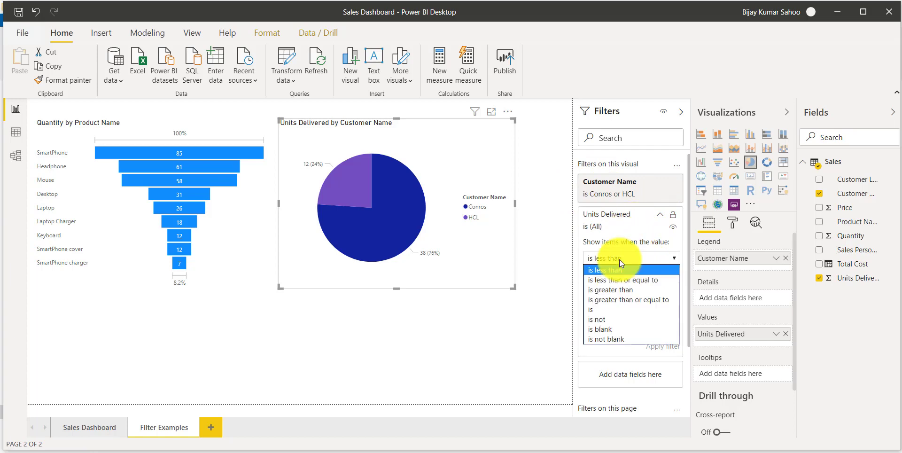
pyautogui.click(619, 260)
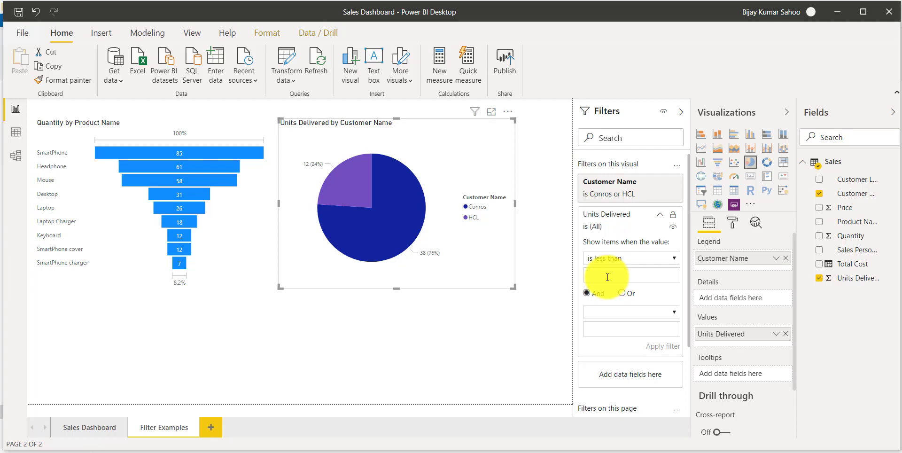
pyautogui.write('5')
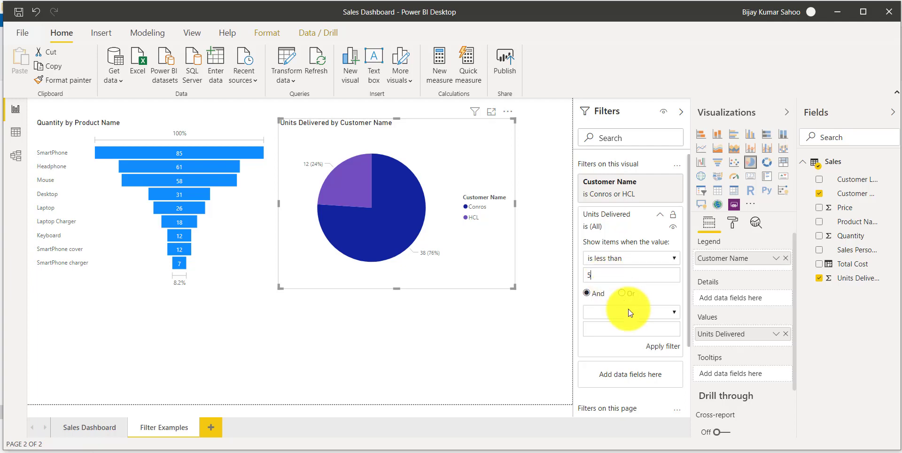
pyautogui.click(658, 347)
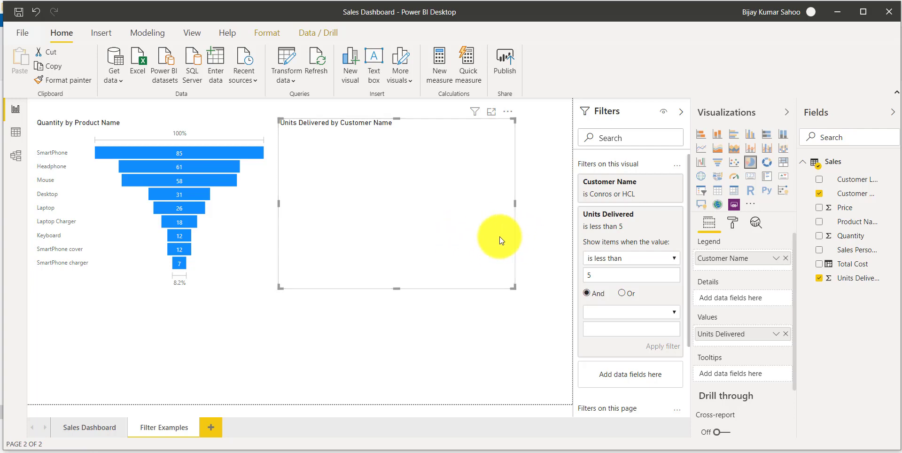
# Change the Units Delivered filter to 'is greater than 15', leaving only Conros
pyautogui.click(608, 260)
pyautogui.click(614, 289)
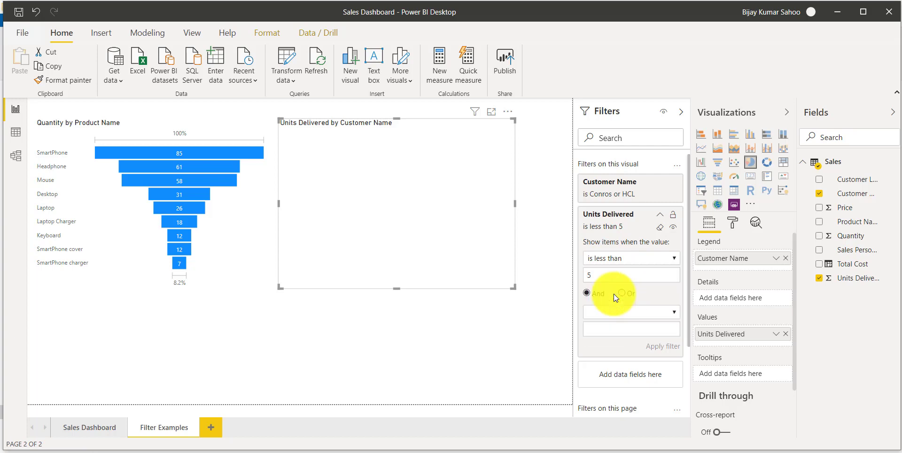
pyautogui.click(663, 347)
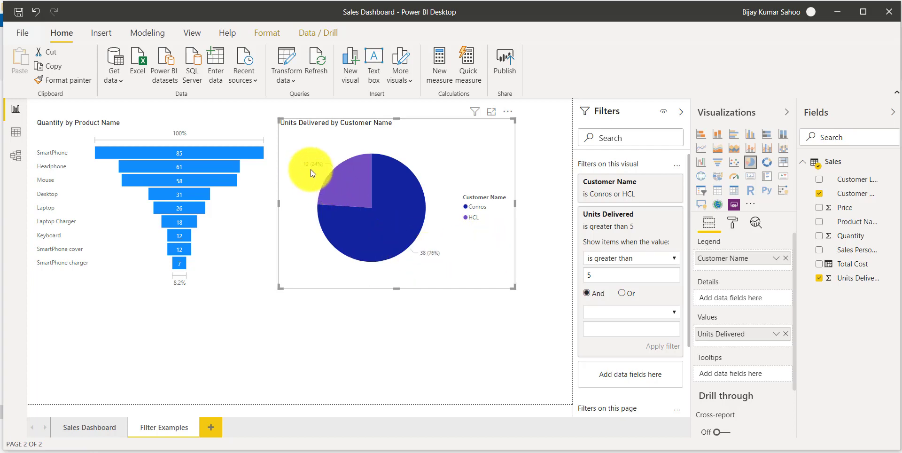
pyautogui.moveTo(339, 185)
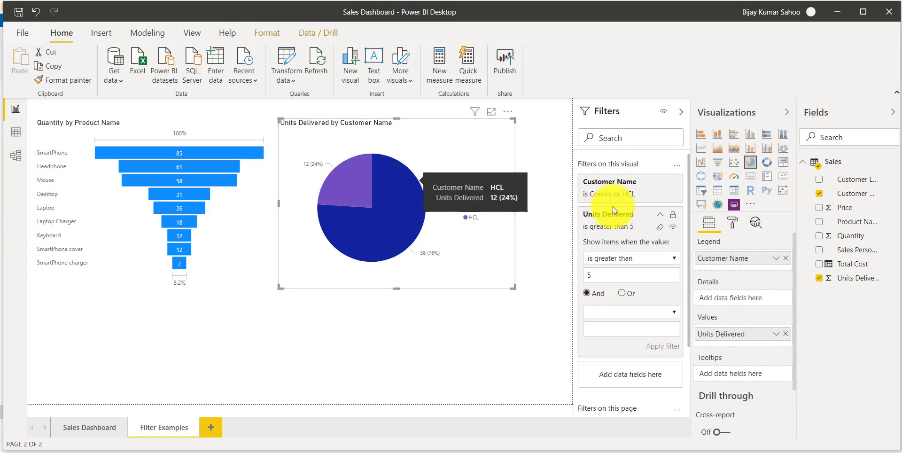
pyautogui.moveTo(602, 278); pyautogui.dragTo(586, 278)
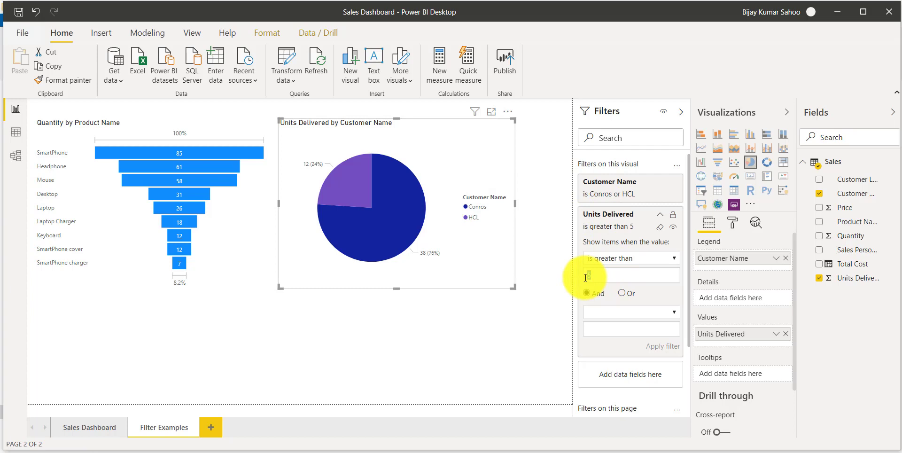
pyautogui.write('15')
pyautogui.click(665, 349)
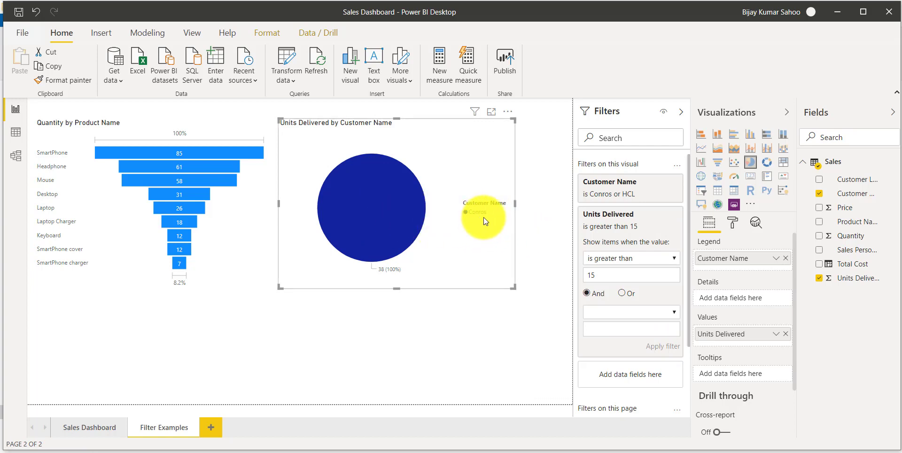
# Review and collapse the pie's Customer Name and Units Delivered filter cards
pyautogui.click(614, 202)
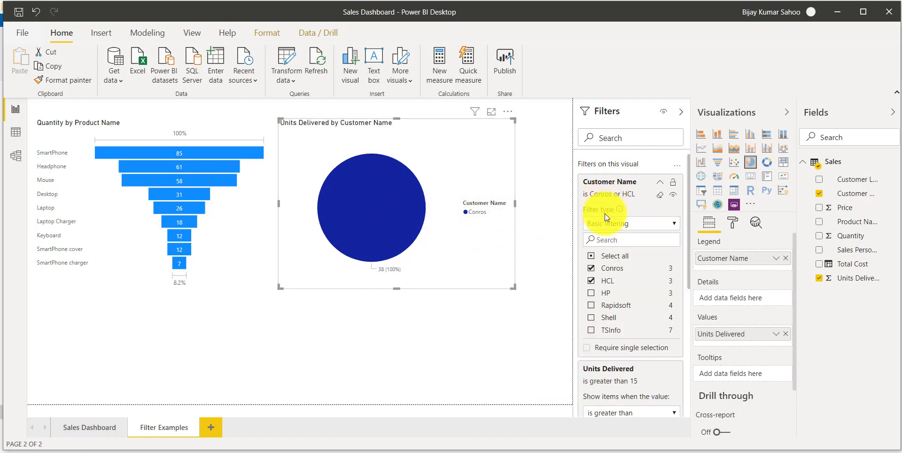
pyautogui.click(606, 209)
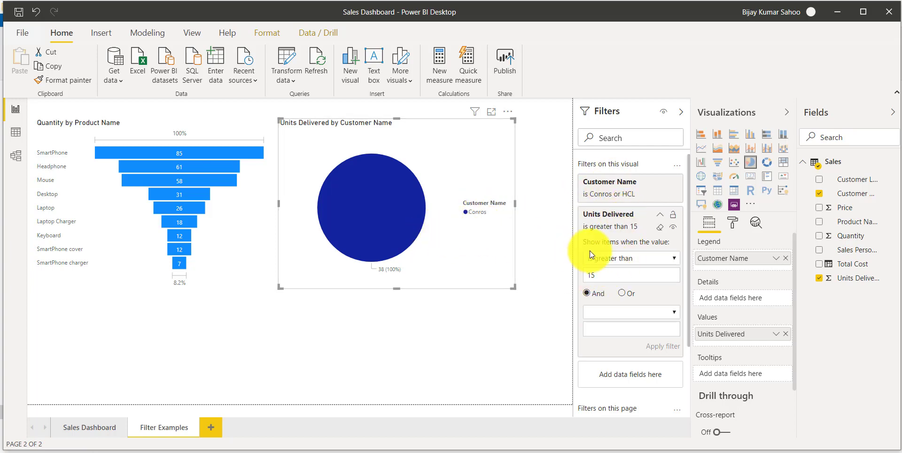
pyautogui.click(624, 219)
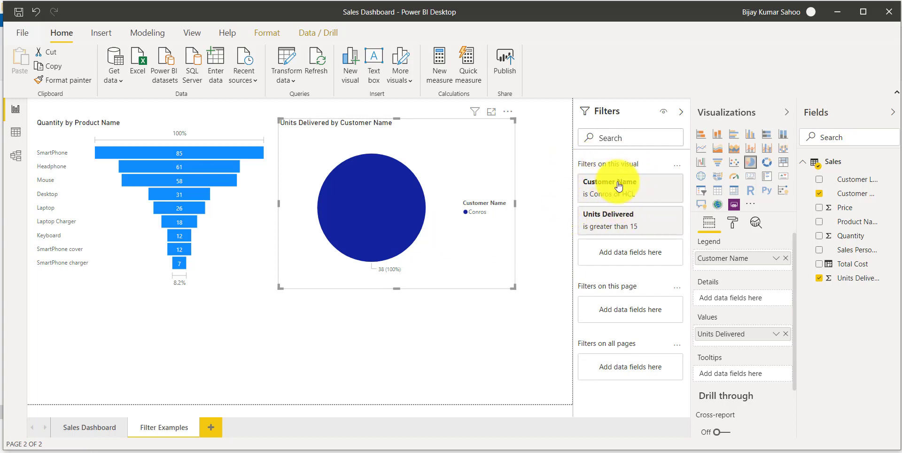
pyautogui.click(217, 260)
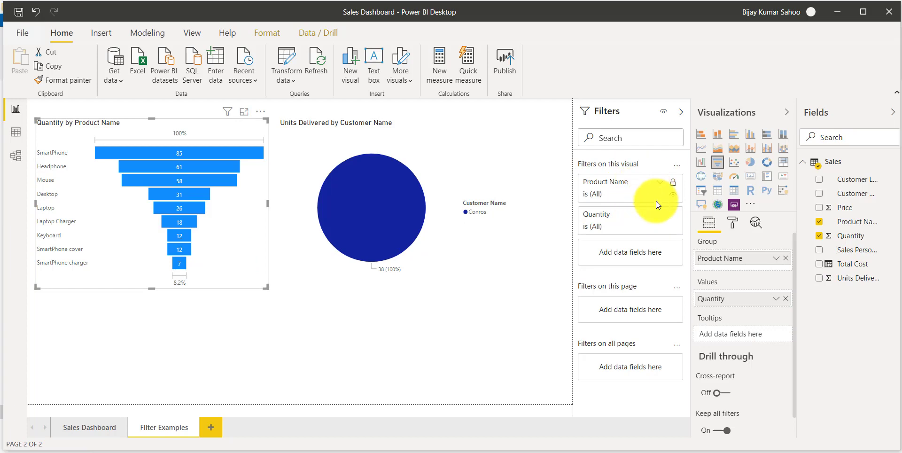
# Switch the funnel's Product Name filter to Advanced filtering, leaving the 'contains' condition empty
pyautogui.click(661, 187)
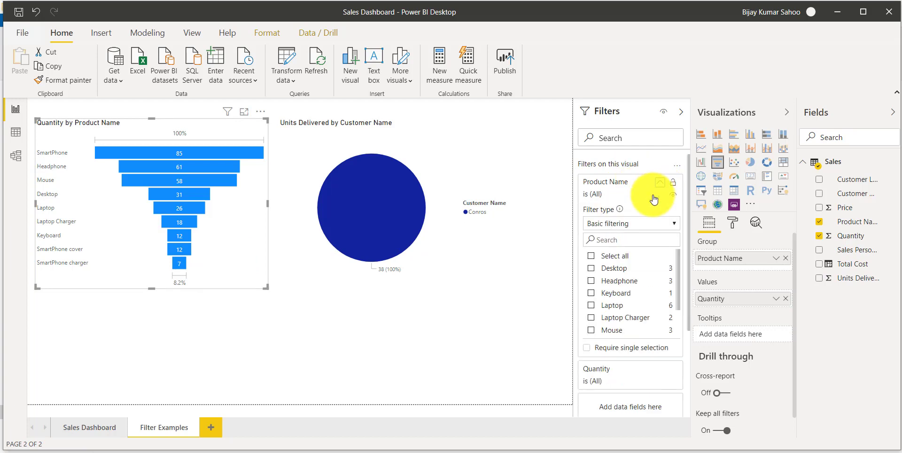
pyautogui.click(624, 221)
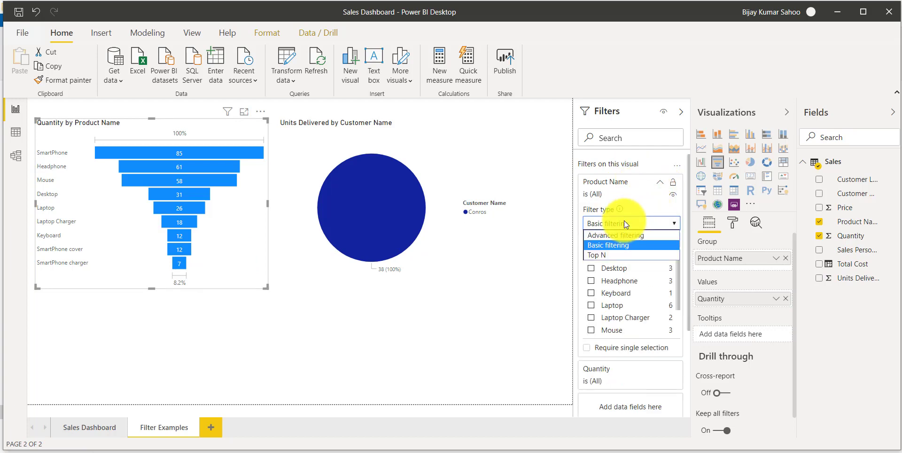
pyautogui.click(619, 235)
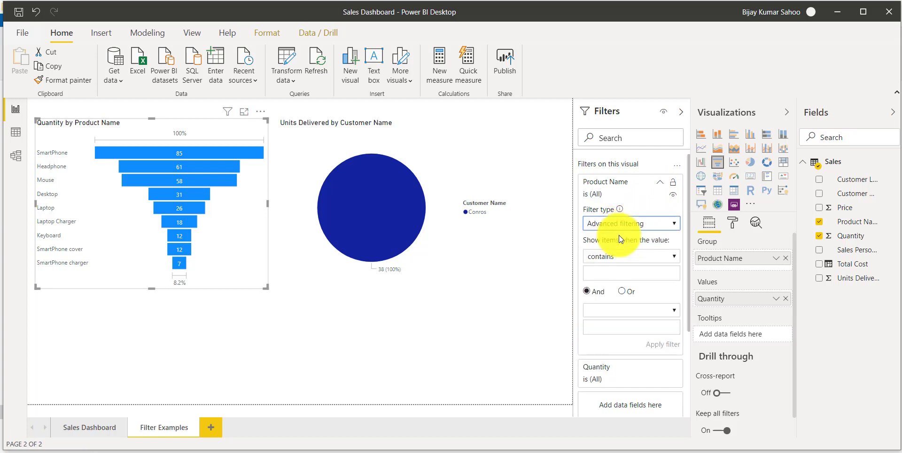
pyautogui.click(621, 258)
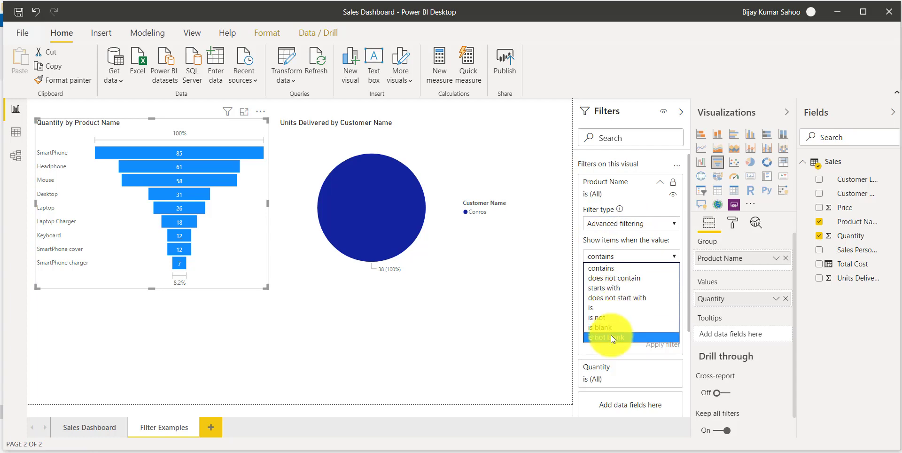
pyautogui.click(614, 257)
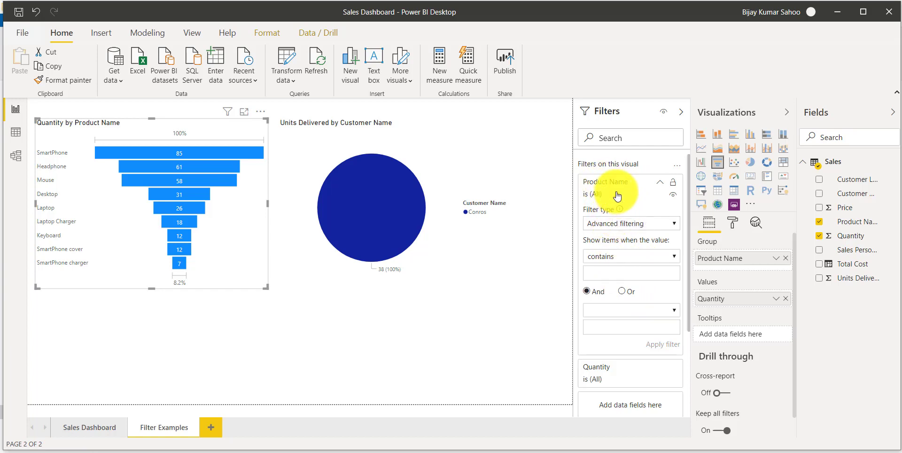
pyautogui.click(660, 183)
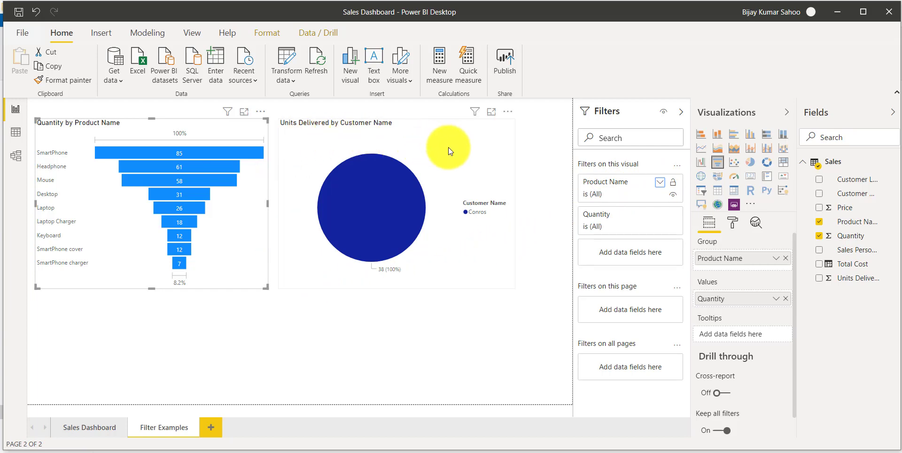
pyautogui.click(304, 347)
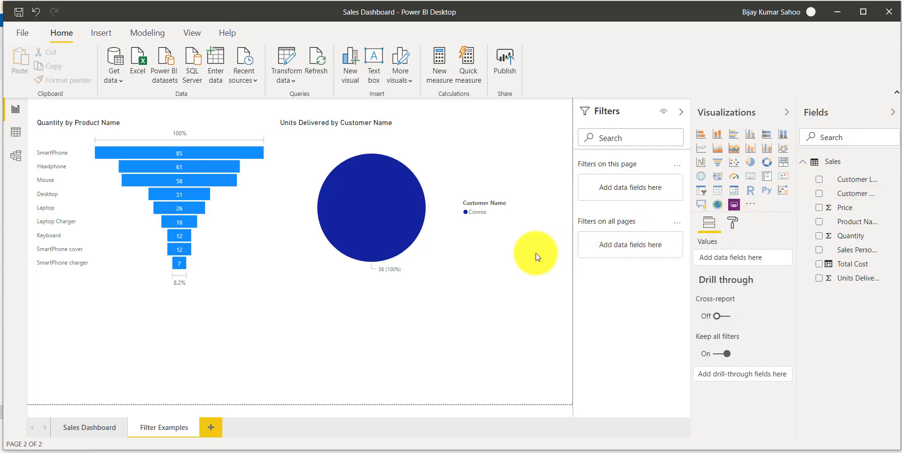
# Cross-highlight the funnel using the pie's Conros slice, then clear the selection
pyautogui.click(405, 230)
pyautogui.click(230, 241)
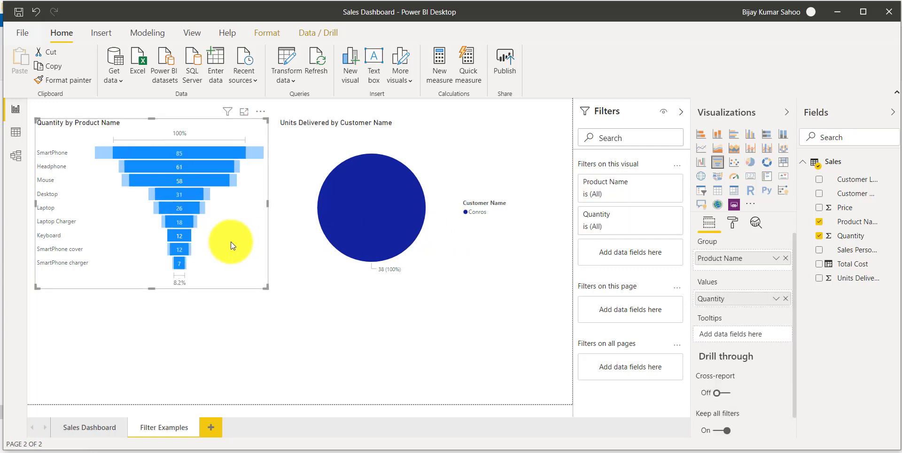
pyautogui.click(346, 232)
pyautogui.click(314, 360)
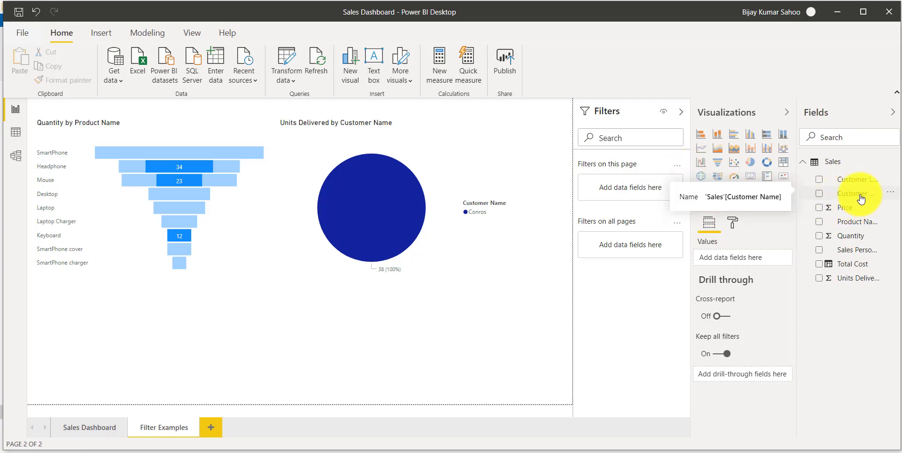
# Add a page-level Customer Name filter, trying HCL before settling on Conros
pyautogui.moveTo(861, 198); pyautogui.dragTo(660, 195)
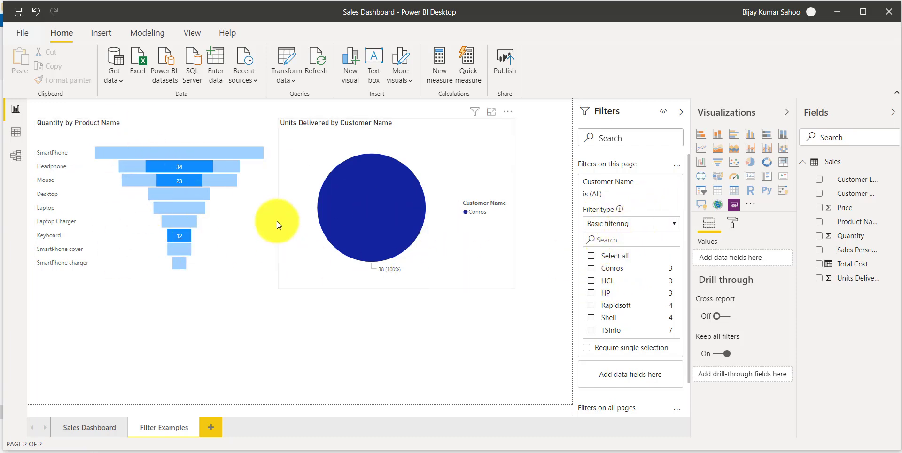
pyautogui.click(592, 281)
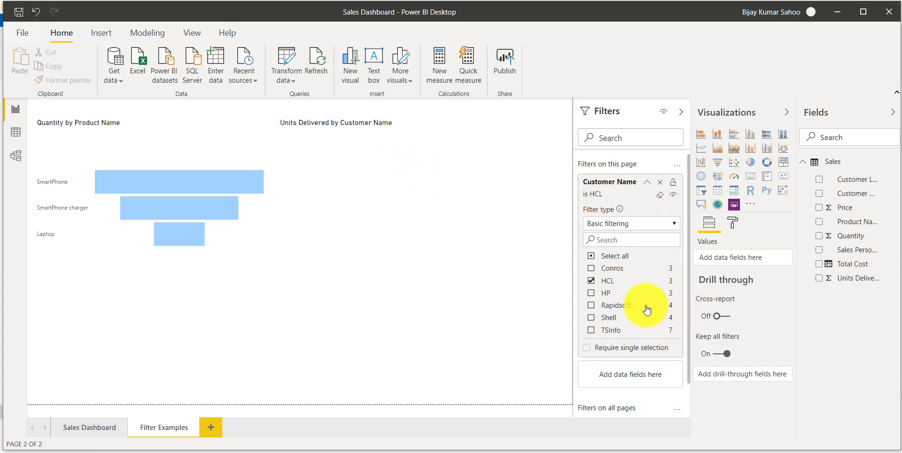
pyautogui.click(592, 268)
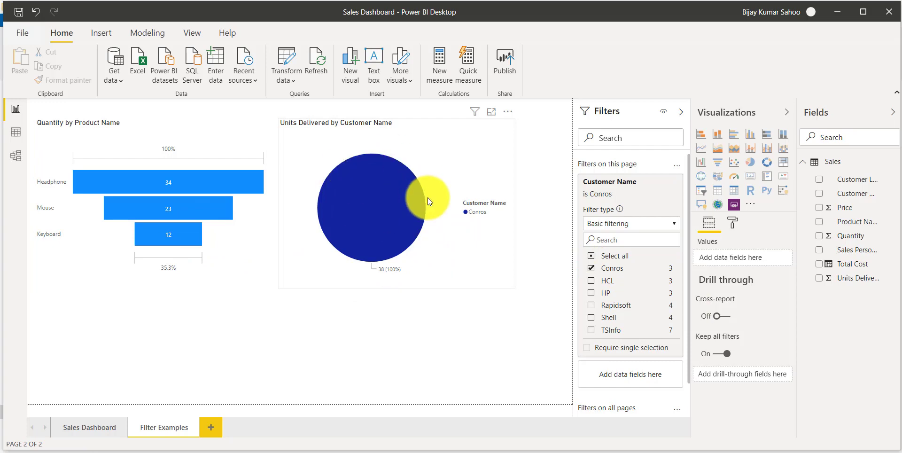
pyautogui.click(461, 254)
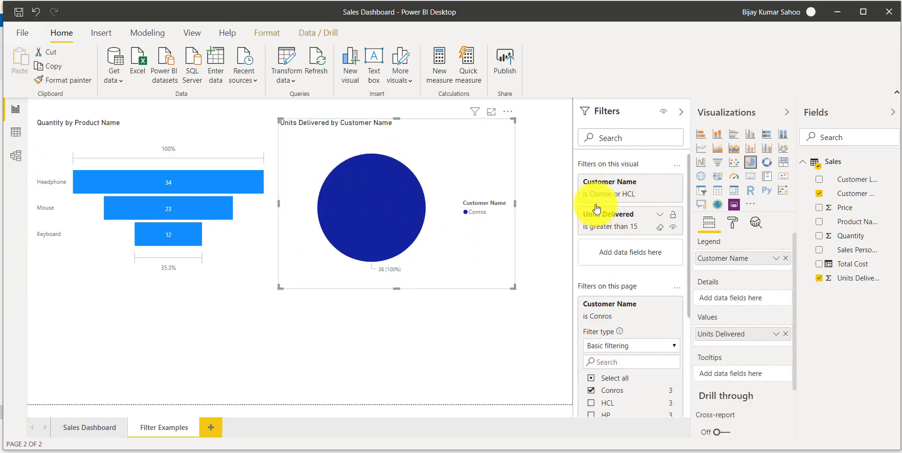
# Reset the pie's Customer Name filter to all customers and clear its Units Delivered greater-than-15 filter
pyautogui.click(659, 183)
pyautogui.click(591, 257)
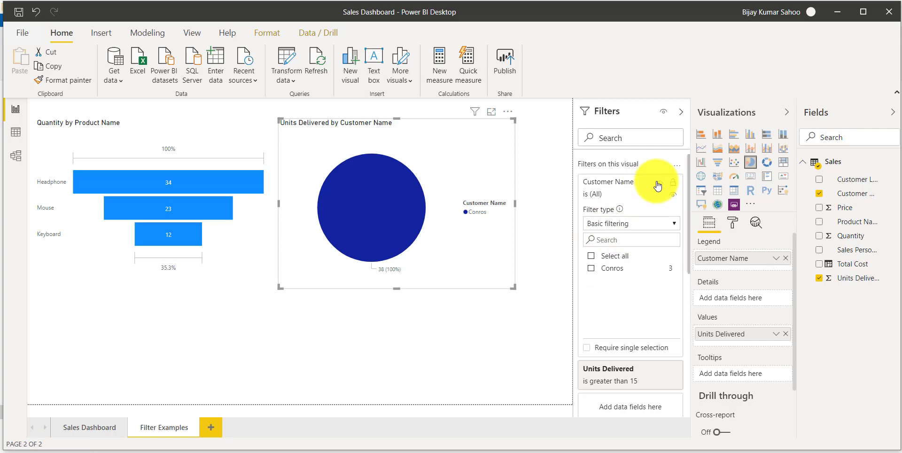
pyautogui.click(592, 269)
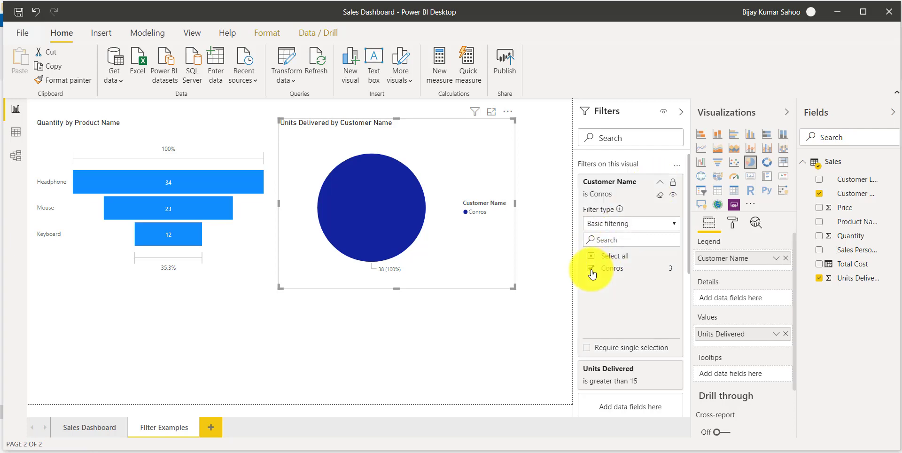
pyautogui.click(592, 269)
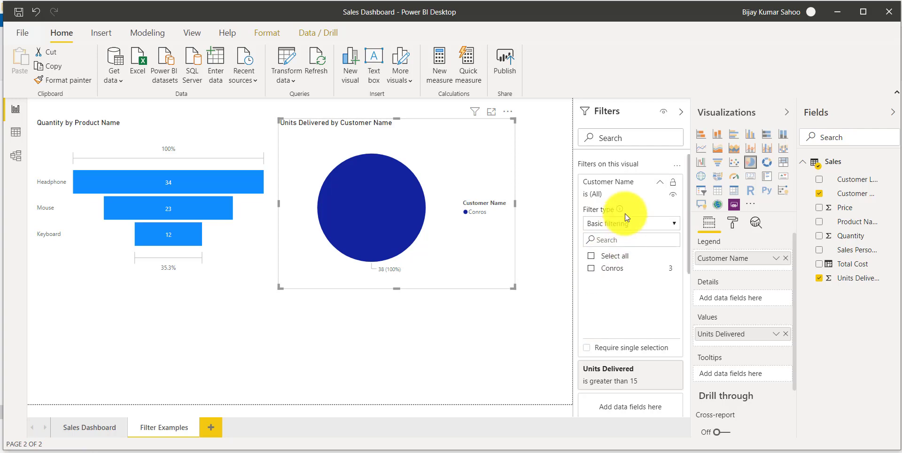
pyautogui.click(597, 185)
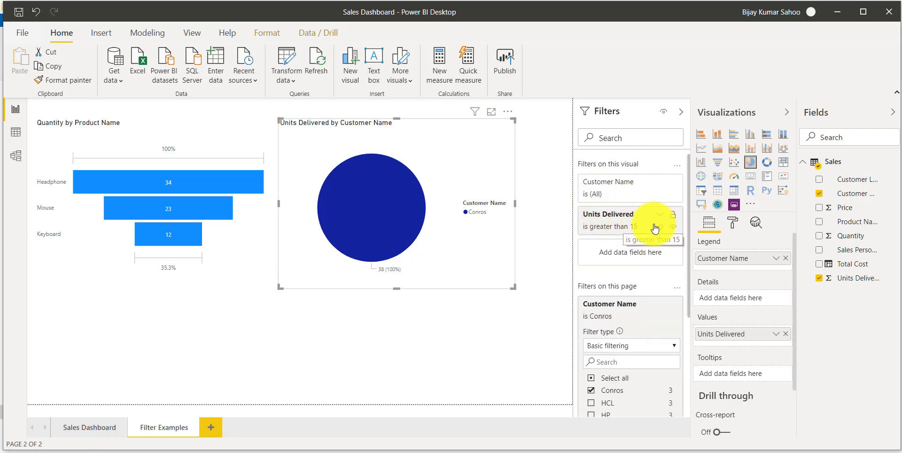
pyautogui.click(645, 193)
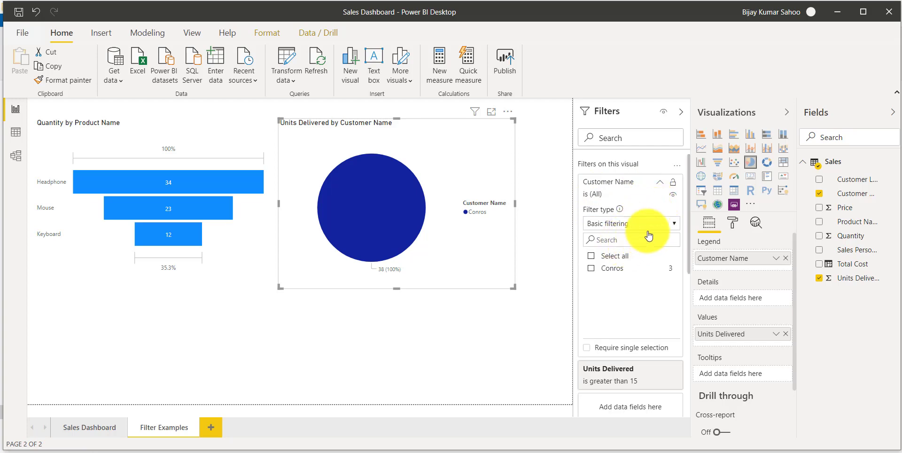
pyautogui.click(627, 190)
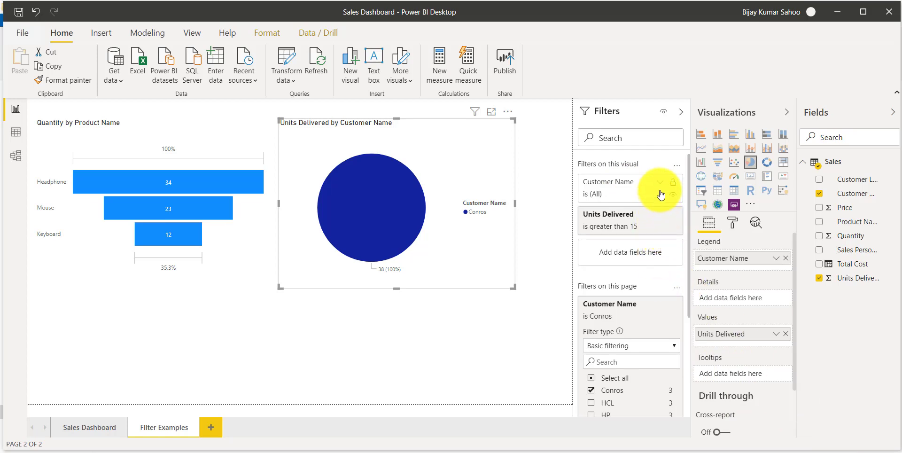
pyautogui.click(662, 228)
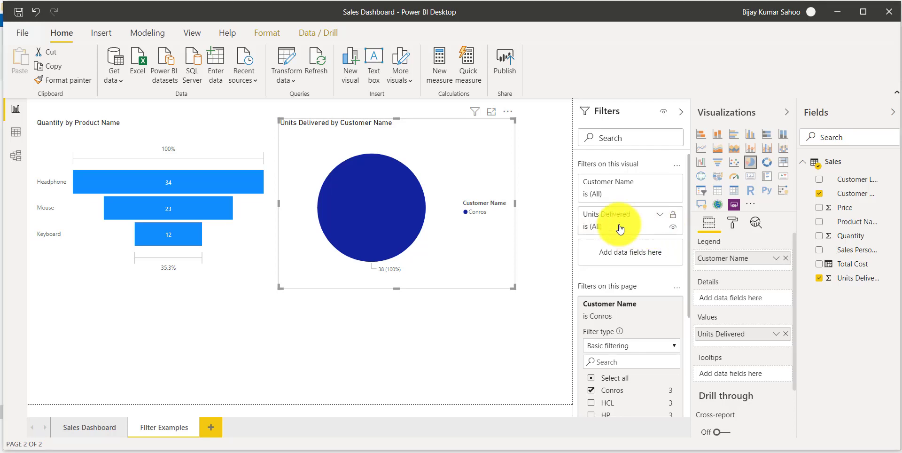
# Switch the pie's Customer Name filter to Advanced filtering, then remove Customer Name from the legend
pyautogui.click(648, 198)
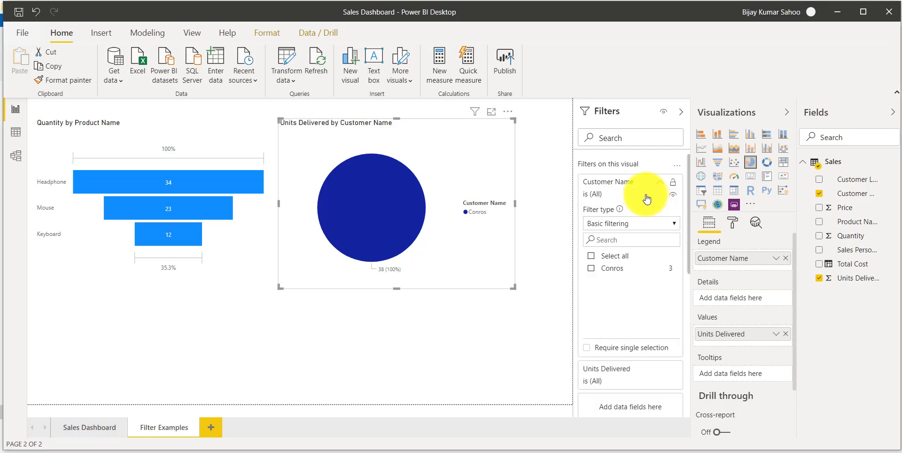
pyautogui.click(640, 224)
pyautogui.click(633, 236)
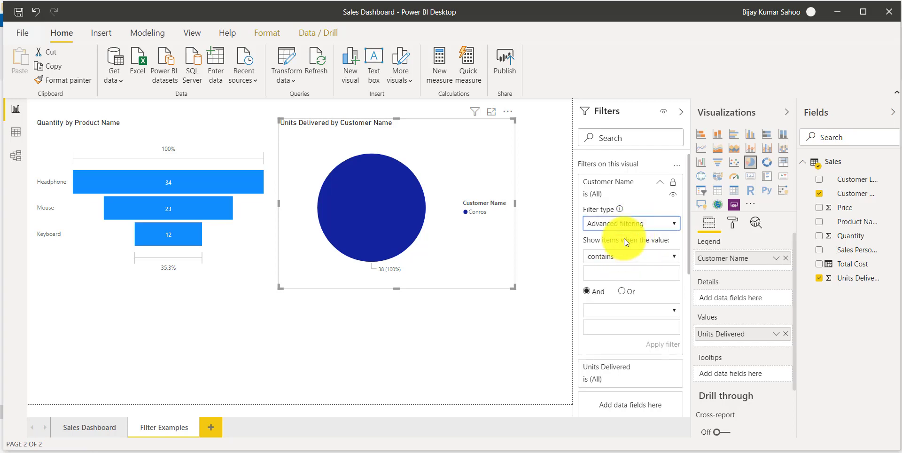
pyautogui.click(826, 438)
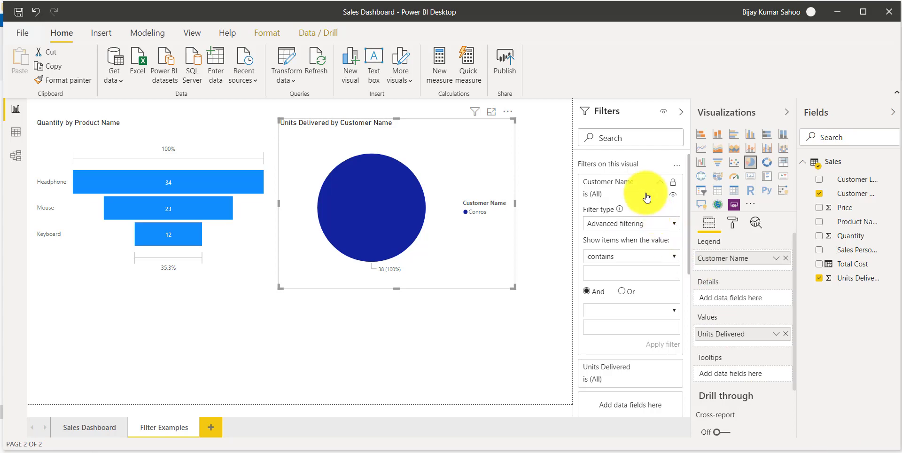
pyautogui.click(786, 258)
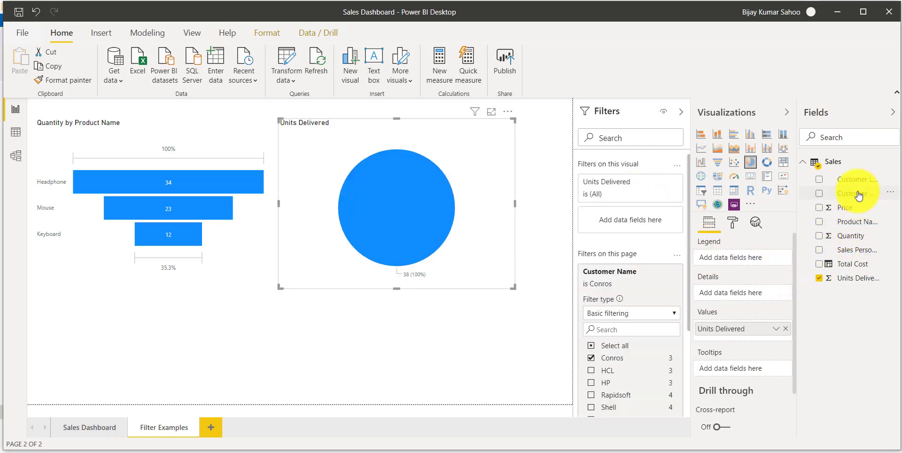
# Put Customer Name back in the pie chart's Legend well
pyautogui.moveTo(859, 194); pyautogui.dragTo(744, 263)
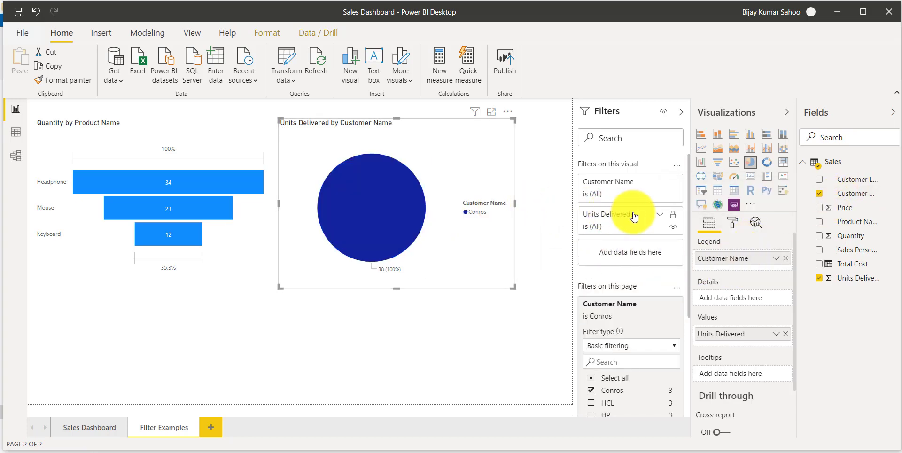
pyautogui.click(631, 193)
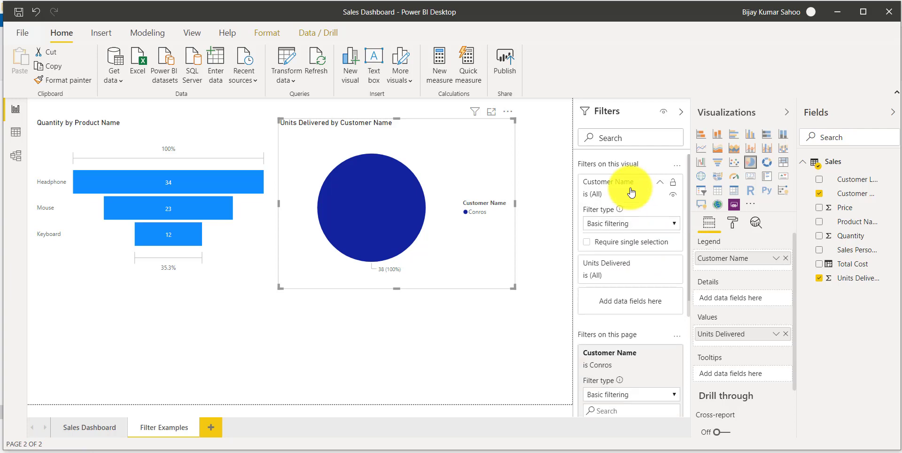
pyautogui.click(578, 252)
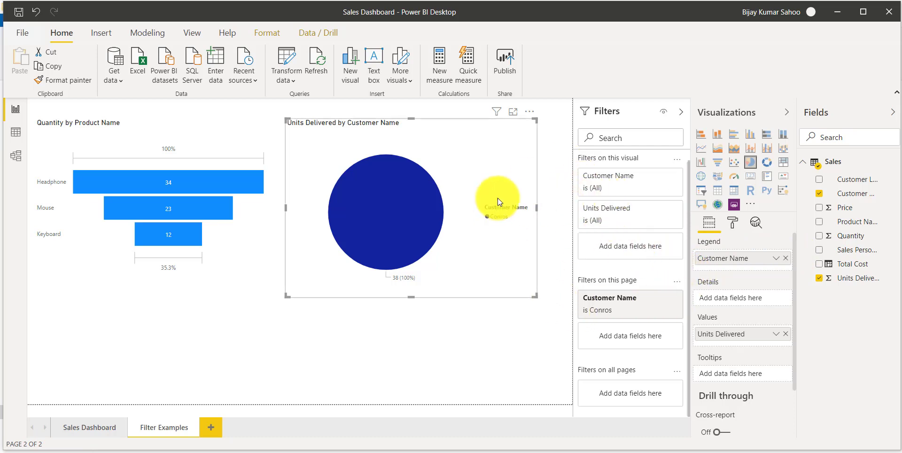
# Add HCL to the page-level Customer Name filter, then reset it to (All)
pyautogui.click(631, 310)
pyautogui.click(593, 398)
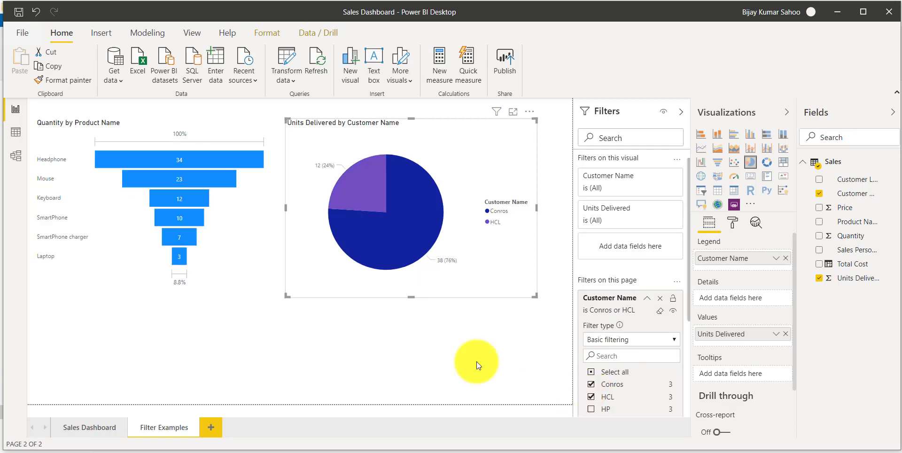
pyautogui.moveTo(422, 239)
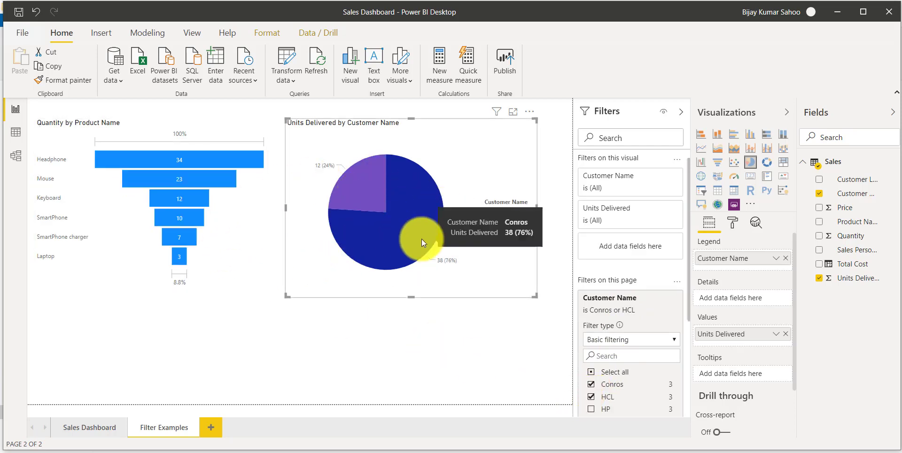
pyautogui.click(633, 188)
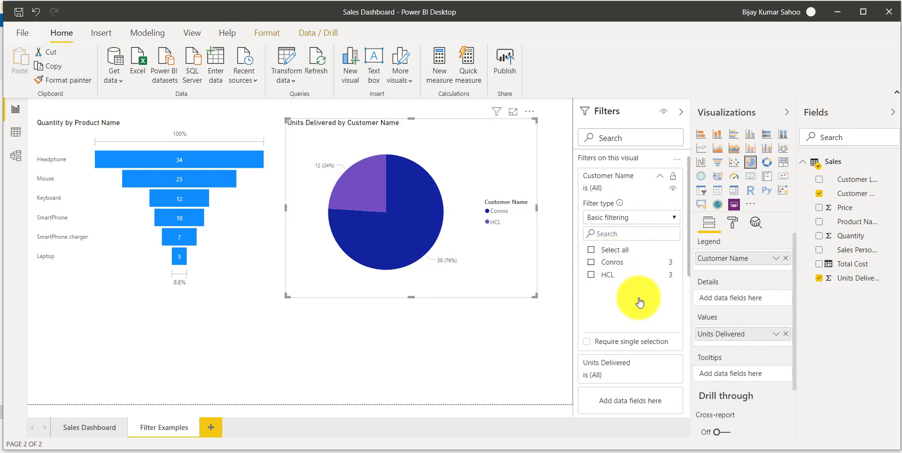
pyautogui.scroll(-7, 634, 300)
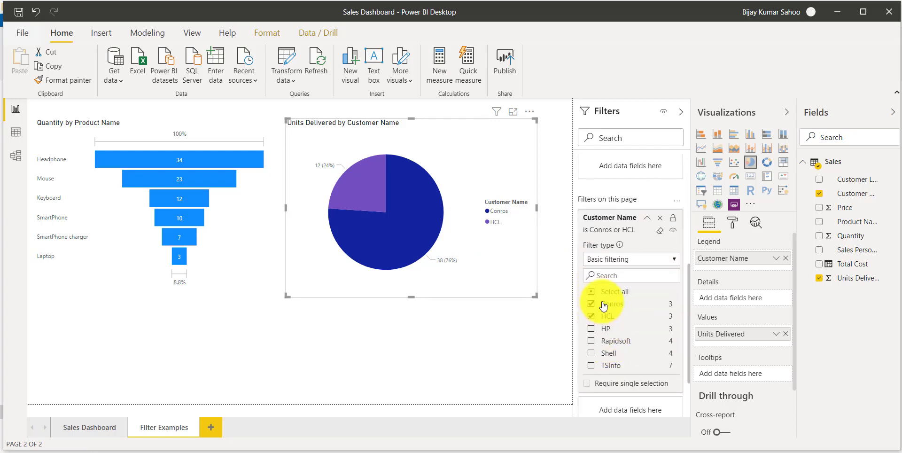
pyautogui.click(591, 292)
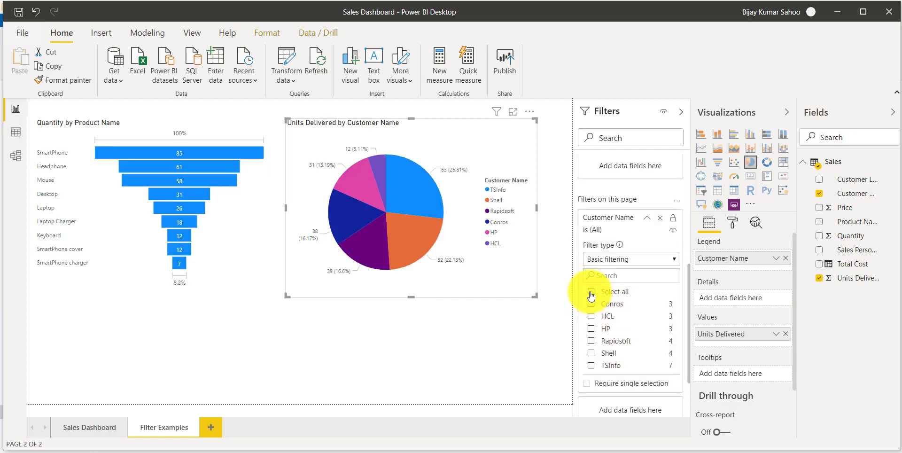
pyautogui.click(591, 293)
pyautogui.click(591, 293)
pyautogui.scroll(5, 606, 292)
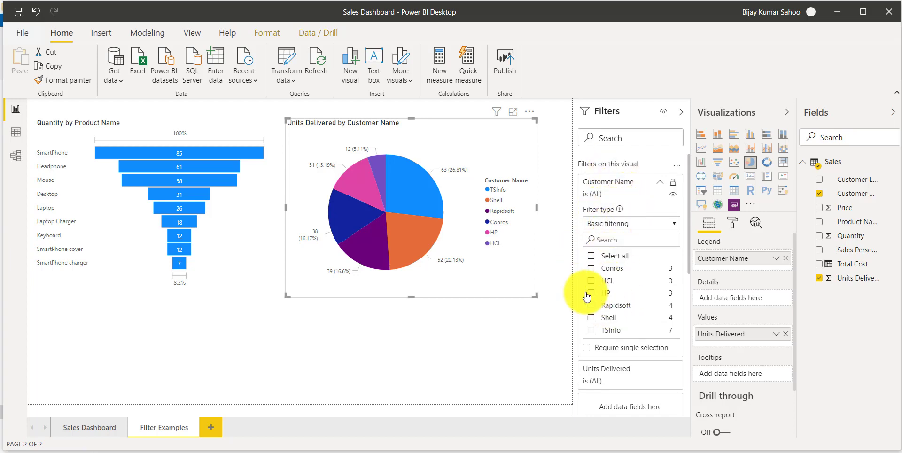
pyautogui.click(591, 269)
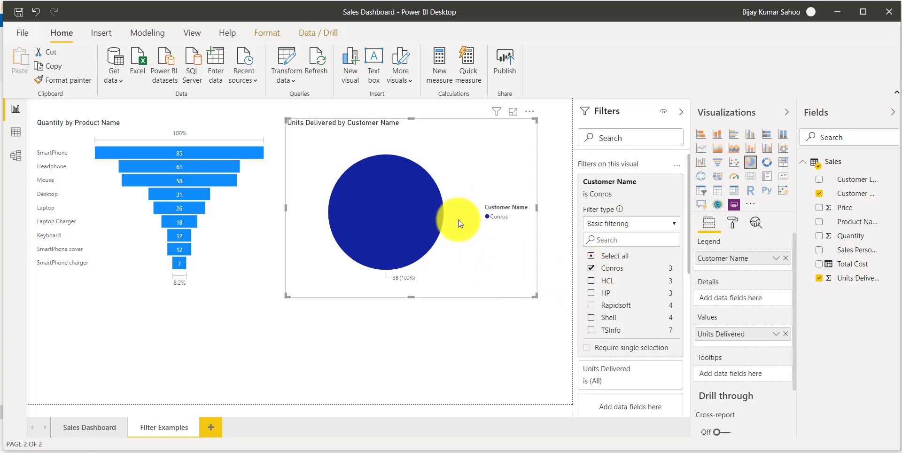
pyautogui.click(591, 268)
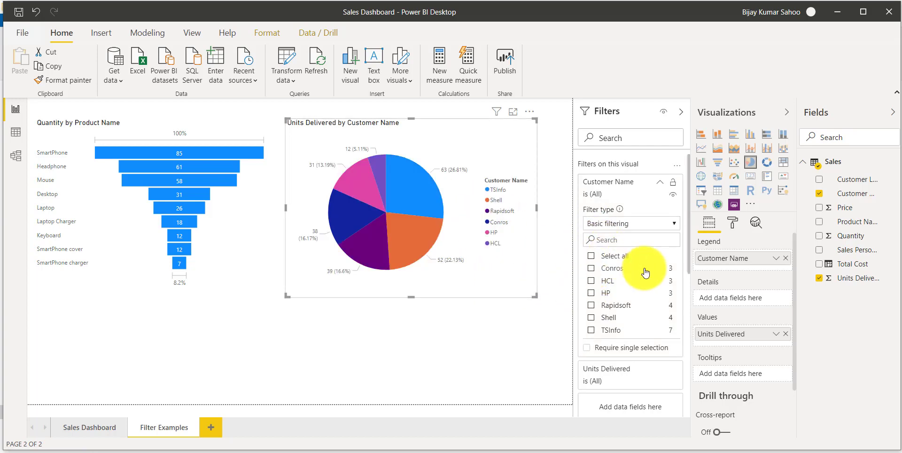
pyautogui.click(660, 182)
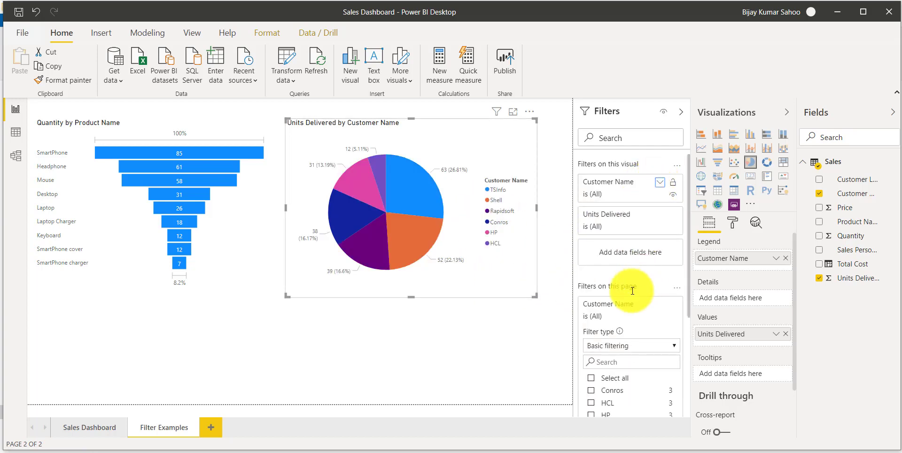
pyautogui.scroll(-4, 611, 296)
pyautogui.scroll(3, 607, 289)
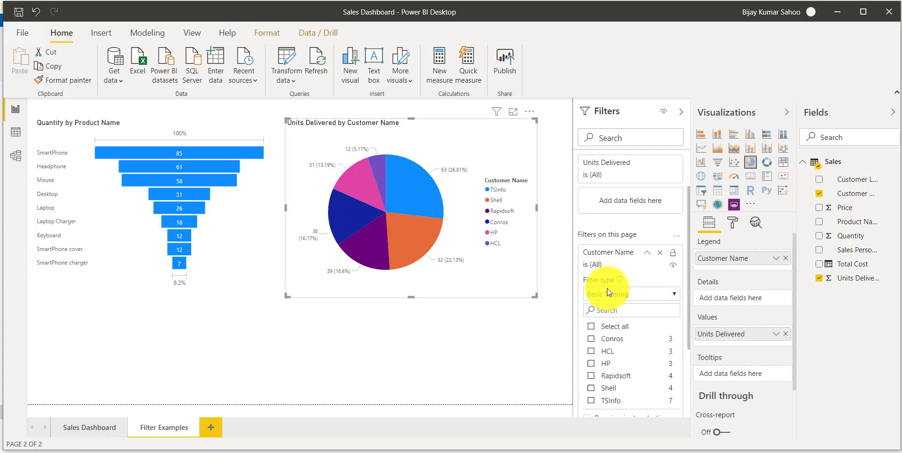
pyautogui.click(626, 262)
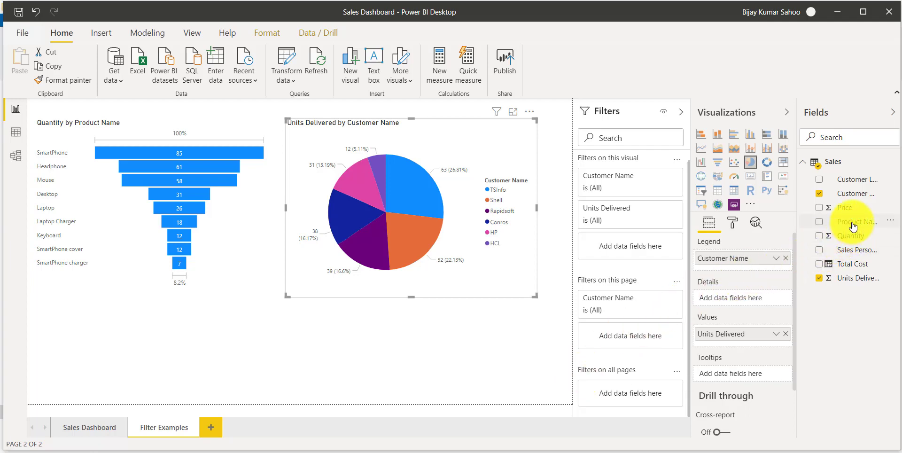
# Add an all-pages Product Name filter set to Desktop and view its effect on Sales Dashboard
pyautogui.moveTo(854, 229); pyautogui.dragTo(648, 395)
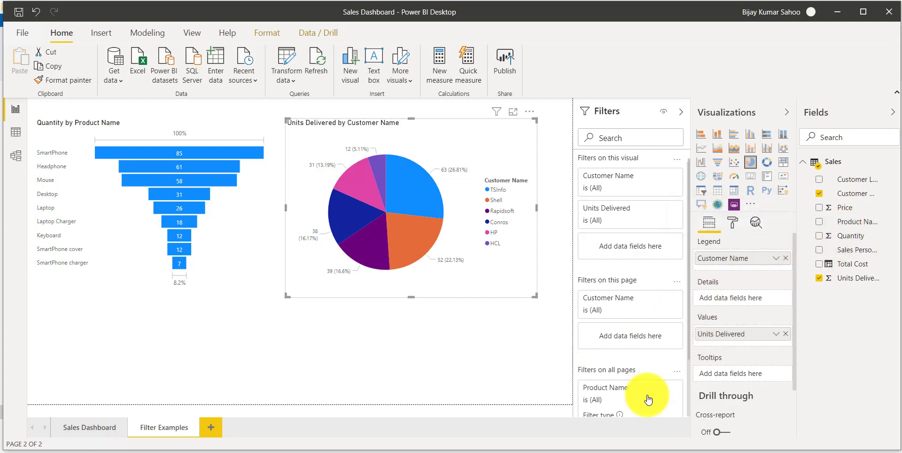
pyautogui.click(645, 379)
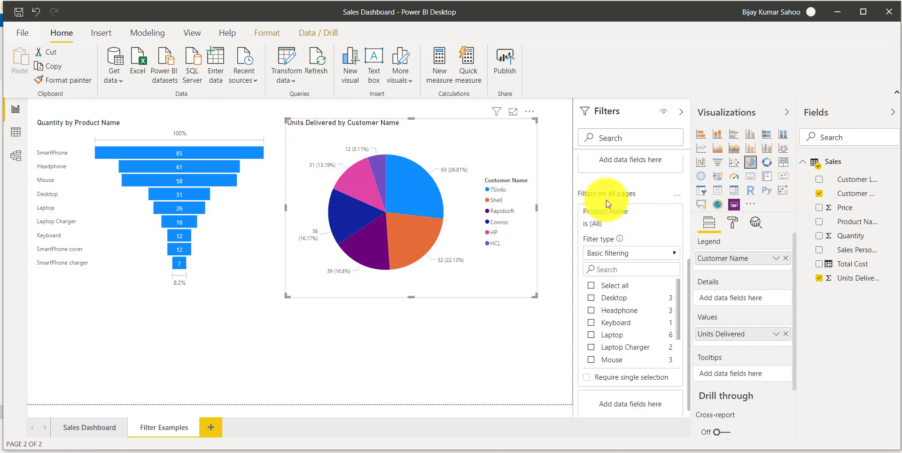
pyautogui.click(592, 297)
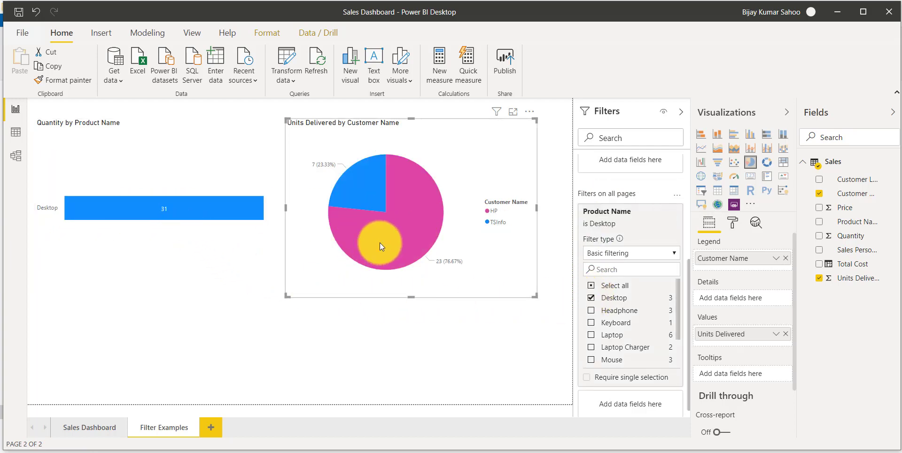
pyautogui.click(95, 427)
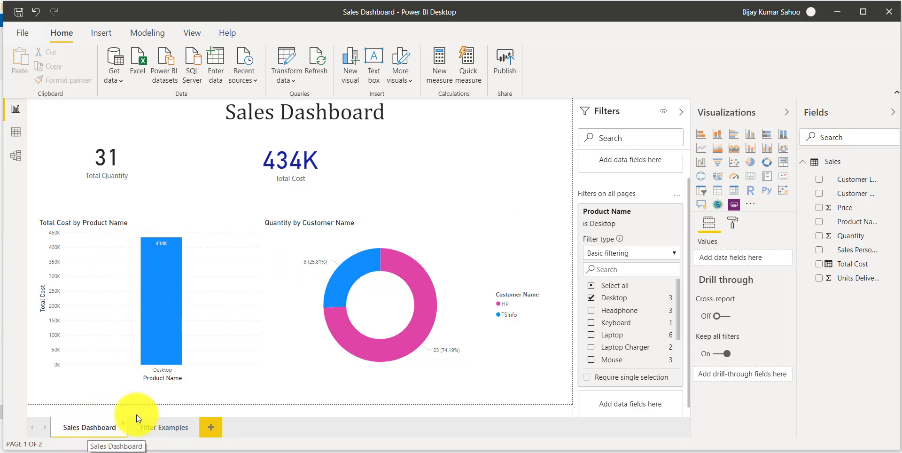
# Uncheck Desktop in the all-pages Product Name filter and return to the Filter Examples page
pyautogui.click(592, 297)
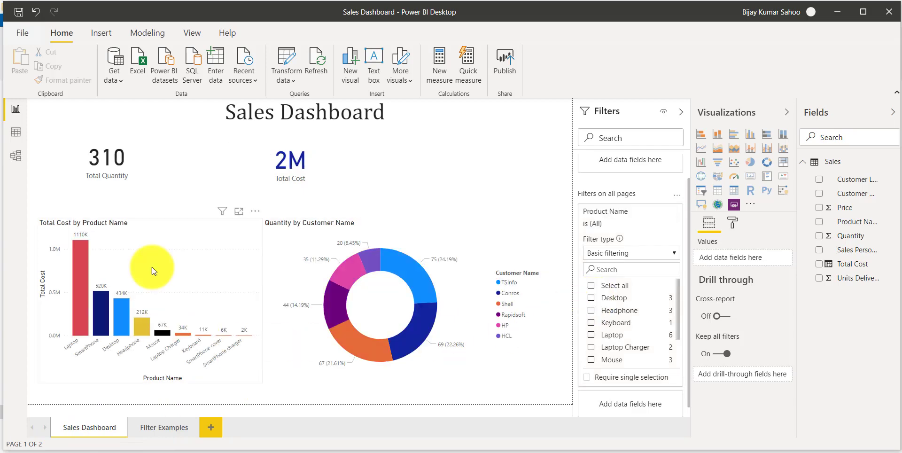
pyautogui.click(159, 428)
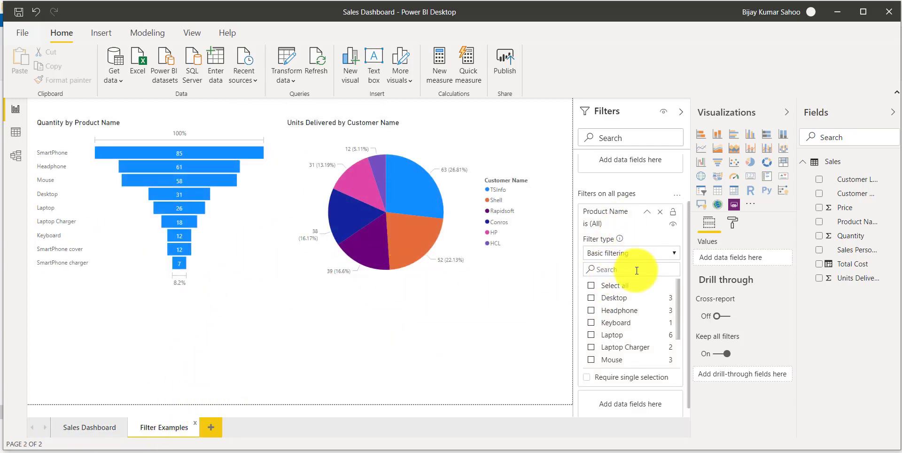
pyautogui.scroll(-3, 628, 349)
pyautogui.scroll(3, 628, 349)
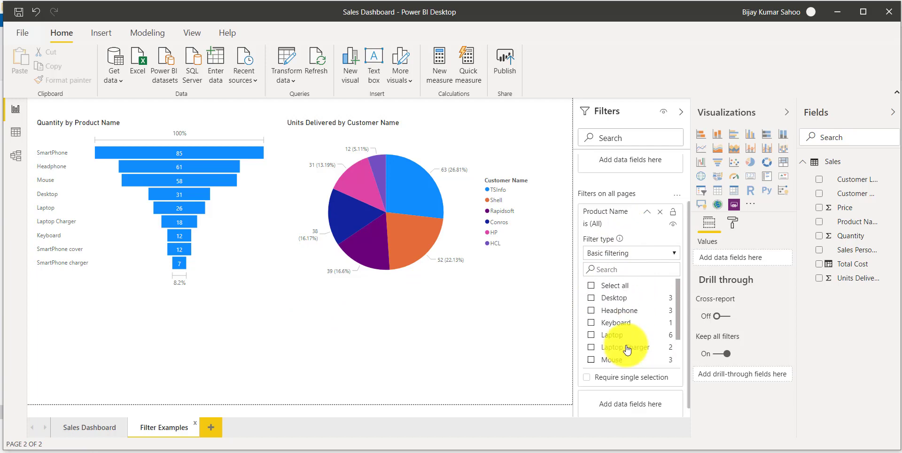
pyautogui.scroll(2, 627, 349)
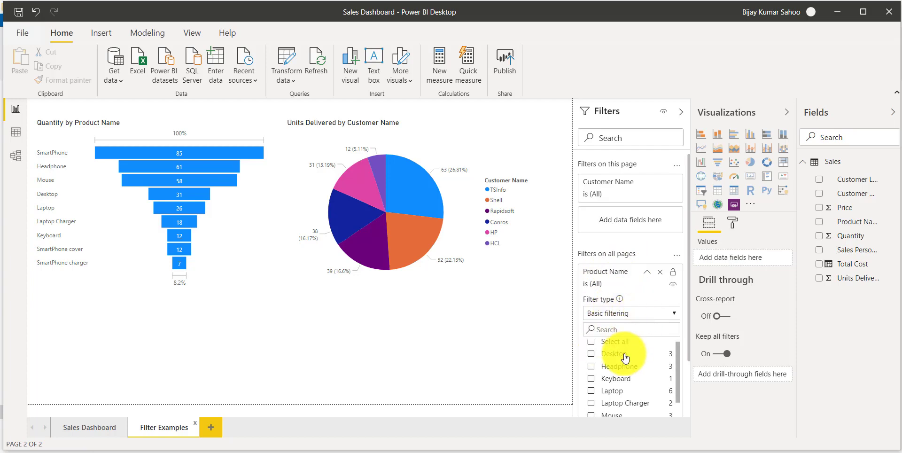
pyautogui.scroll(-2, 608, 376)
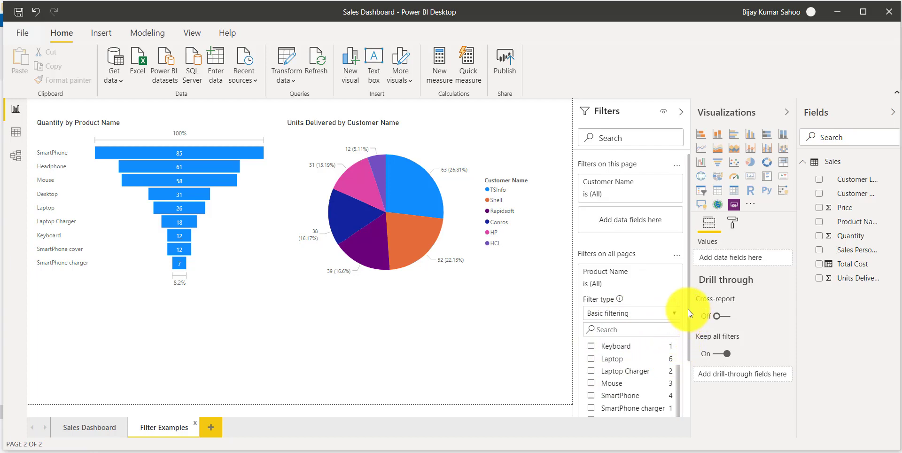
pyautogui.moveTo(689, 317); pyautogui.dragTo(695, 379)
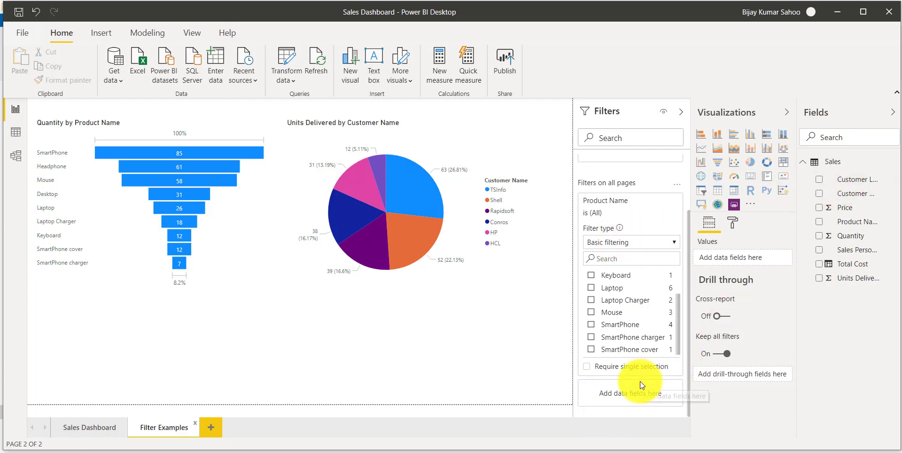
pyautogui.scroll(3, 682, 210)
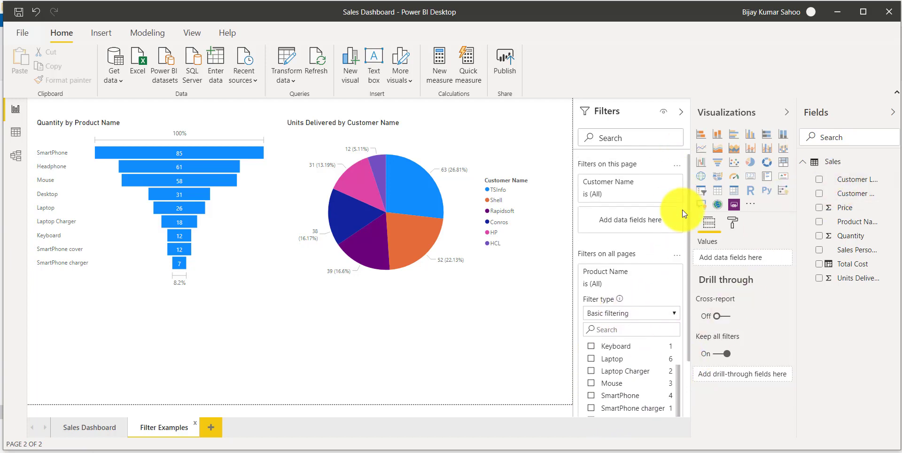
pyautogui.click(681, 113)
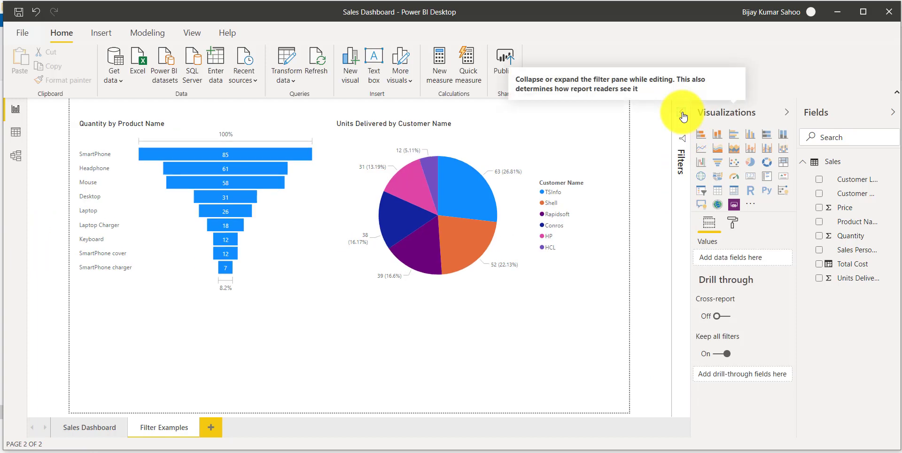
pyautogui.click(683, 114)
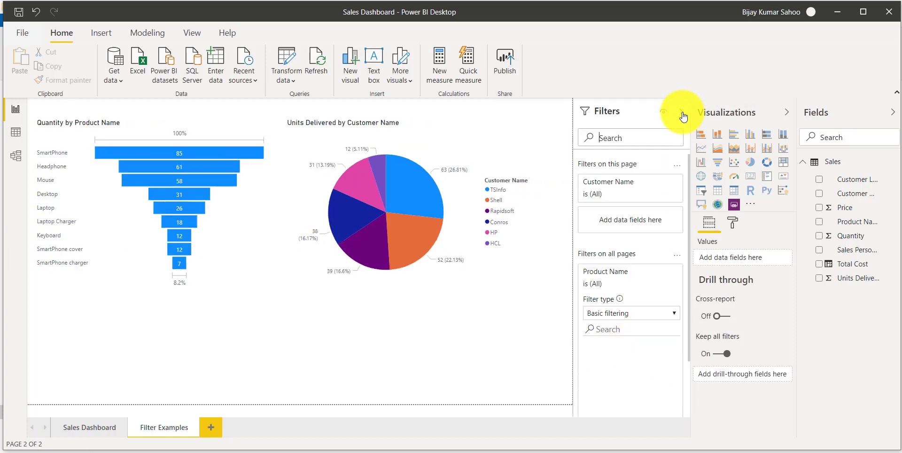
pyautogui.click(682, 115)
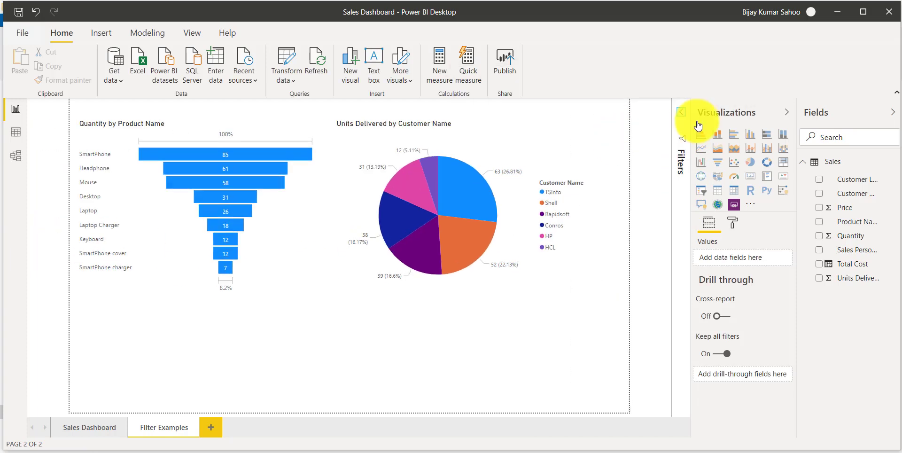
pyautogui.click(683, 115)
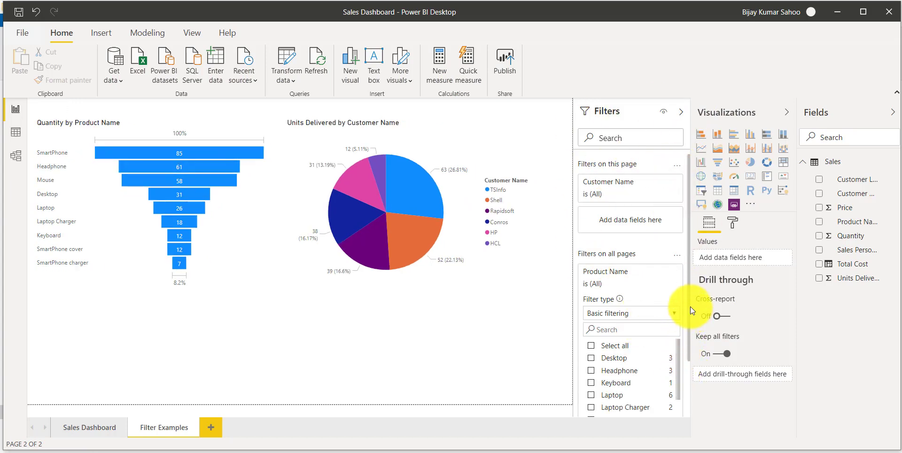
pyautogui.scroll(-3, 692, 301)
pyautogui.scroll(3, 692, 263)
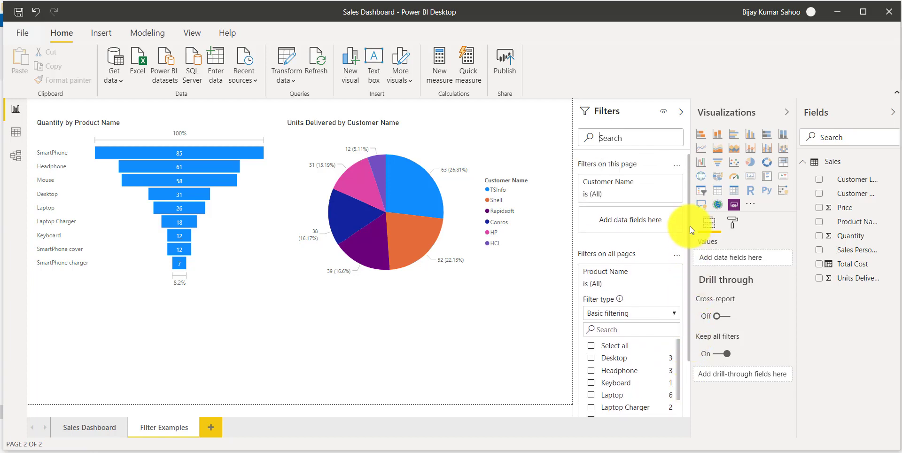
# Add a Customer Location filter to the pie chart only, set to Bangalore and Canada
pyautogui.click(456, 213)
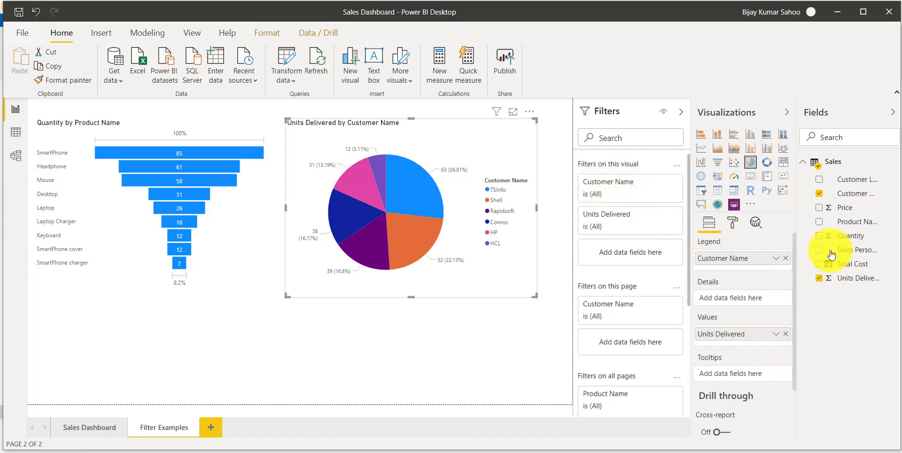
pyautogui.moveTo(857, 180); pyautogui.dragTo(631, 212)
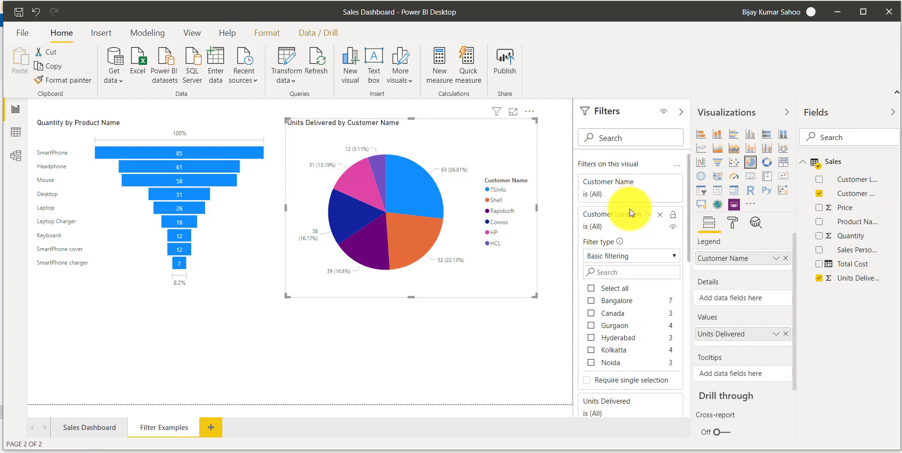
pyautogui.click(591, 300)
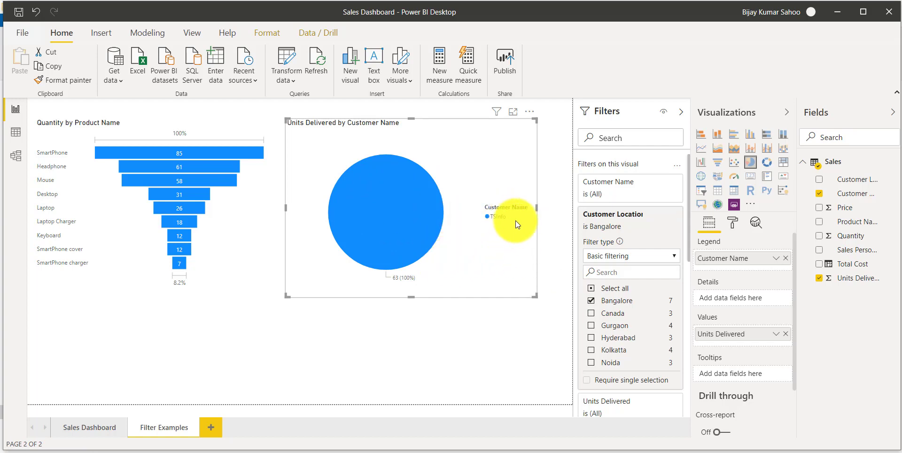
pyautogui.click(591, 313)
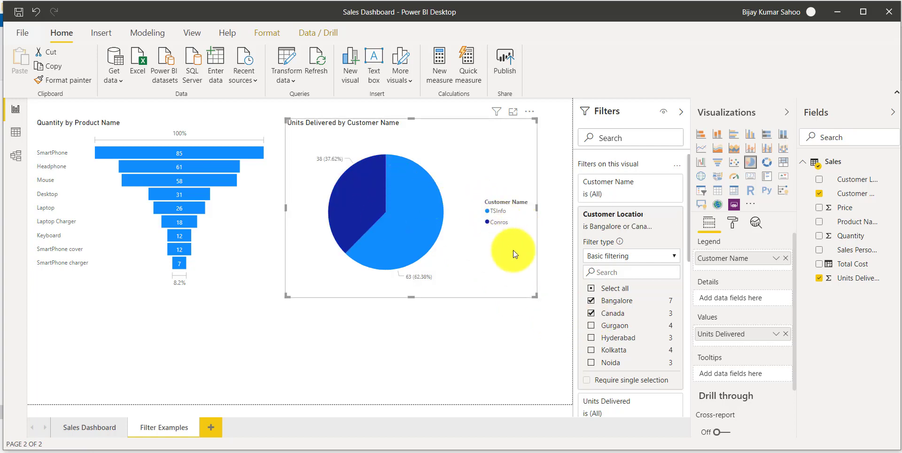
pyautogui.click(649, 216)
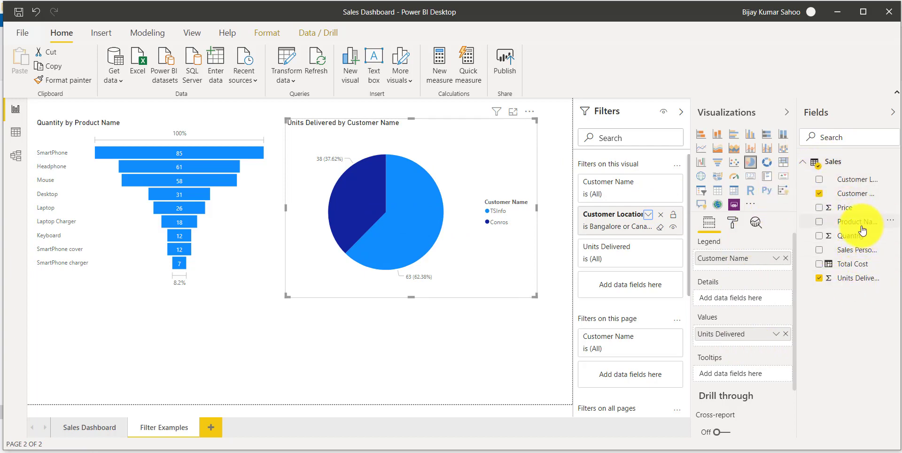
pyautogui.click(441, 320)
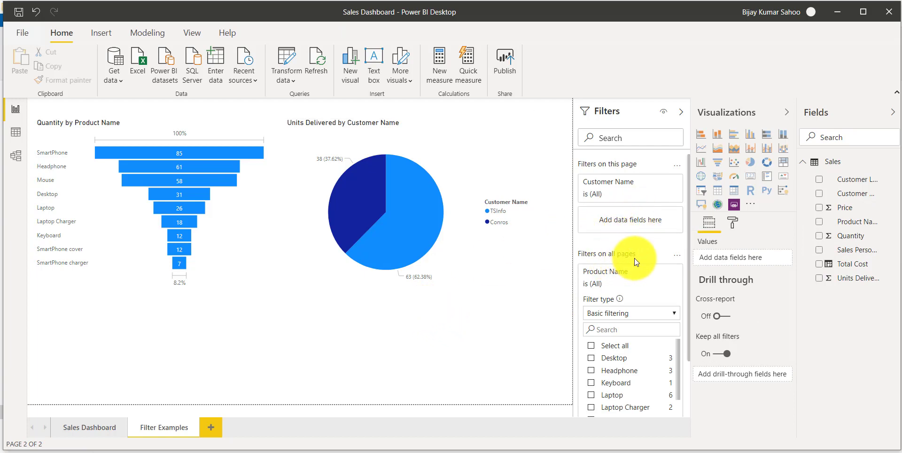
pyautogui.scroll(-2, 647, 301)
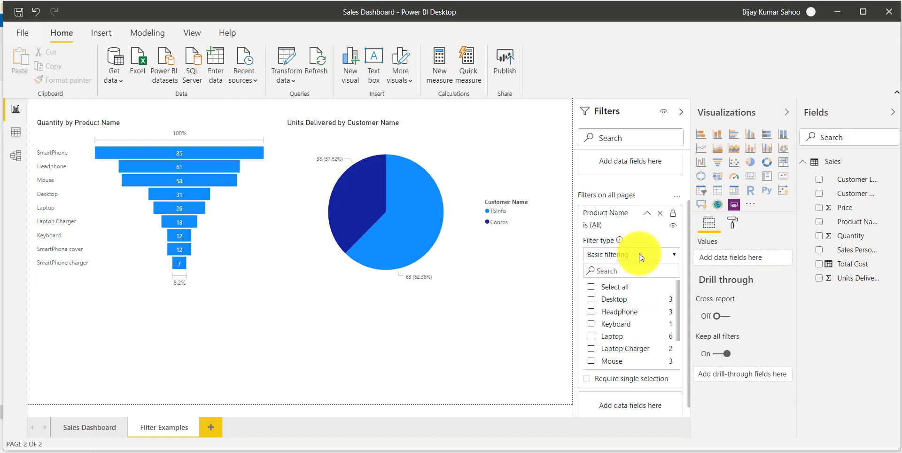
pyautogui.click(640, 254)
pyautogui.click(639, 254)
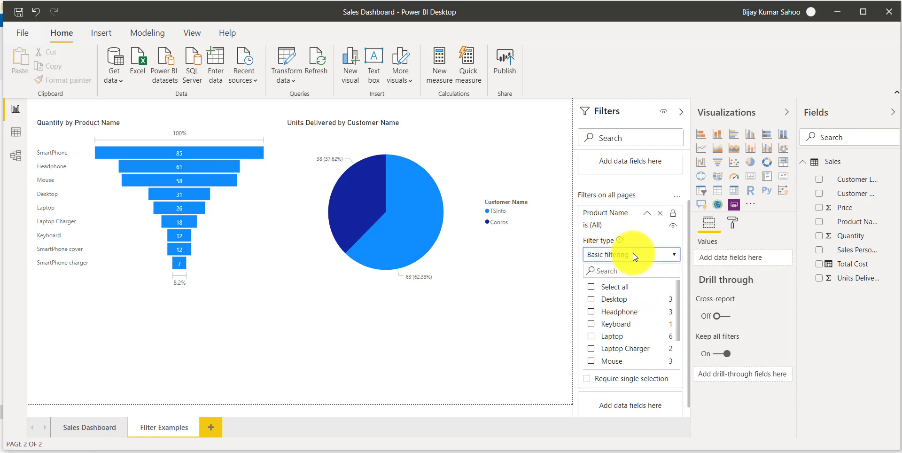
pyautogui.scroll(2, 633, 253)
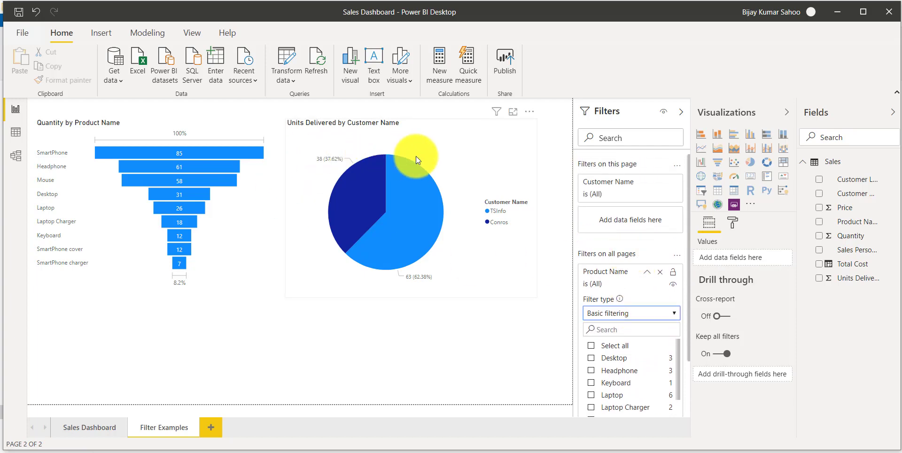